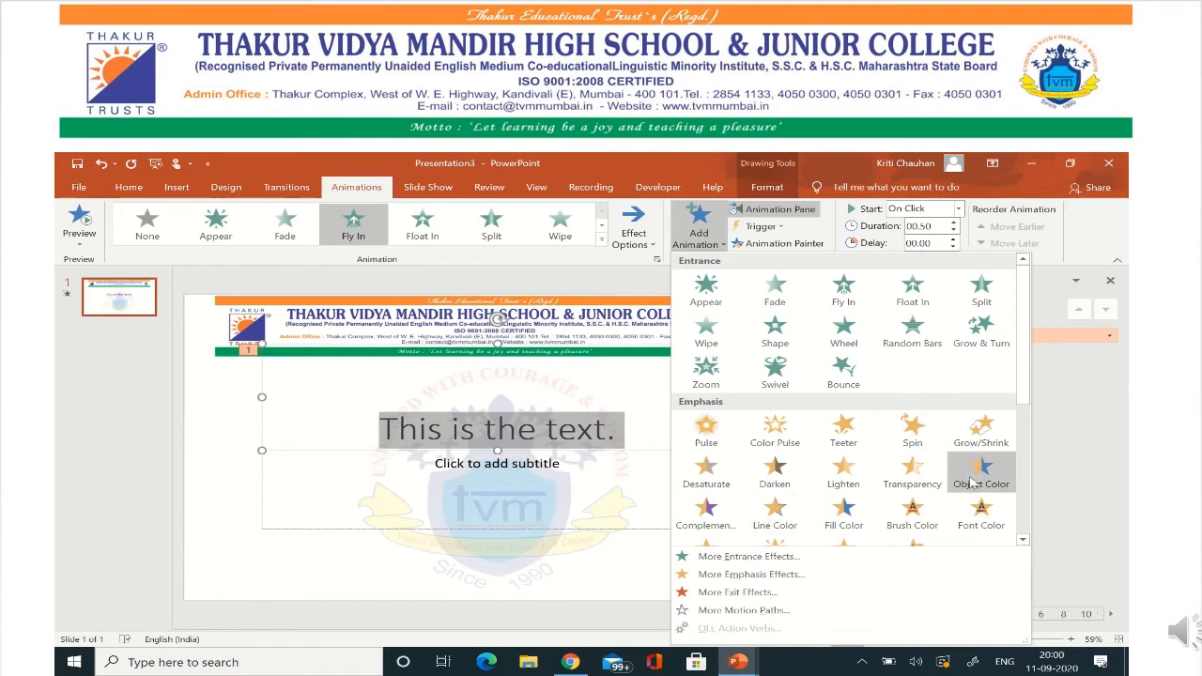
Add an Underline emphasis animation to the title text and set it to start After Previous.
{"action": "scroll", "coordinate": [995, 517], "scroll_direction": "down", "scroll_amount": 3}
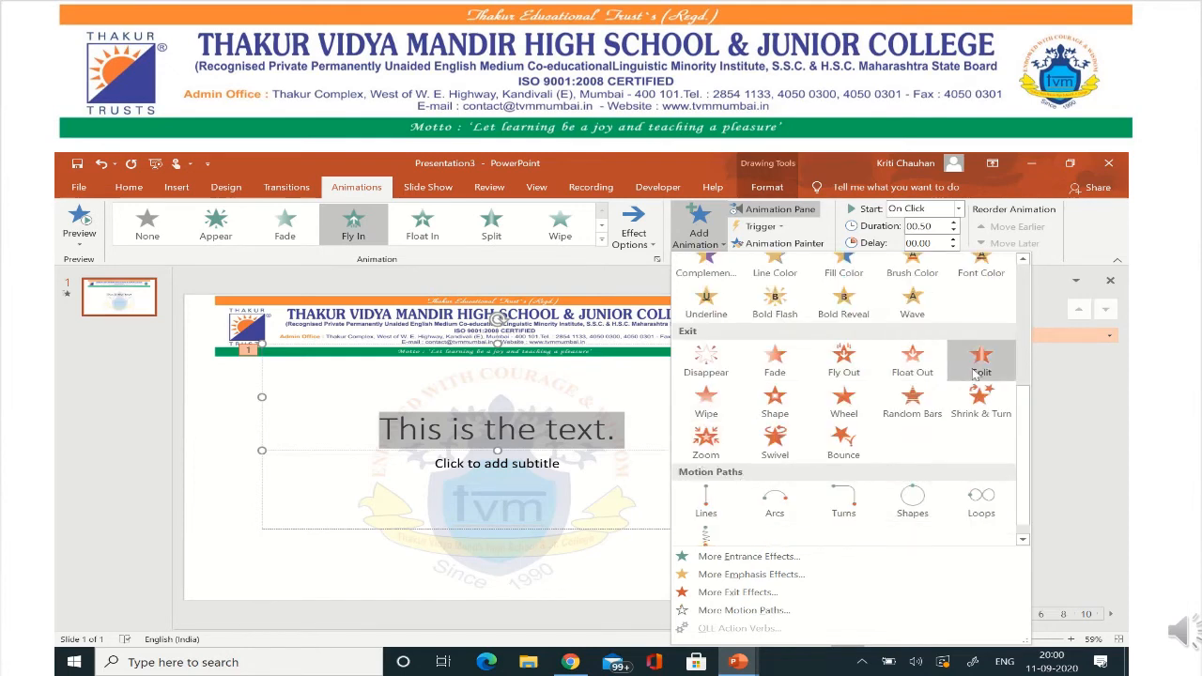
{"action": "left_click", "coordinate": [708, 301]}
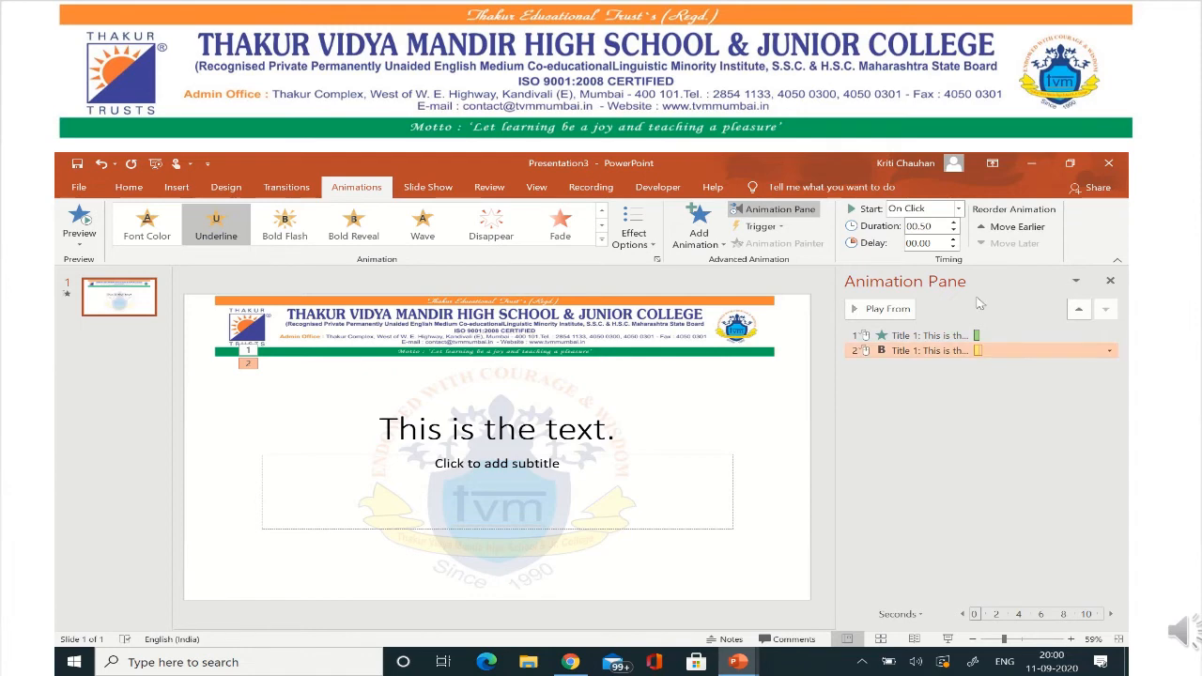
{"action": "left_click", "coordinate": [958, 209]}
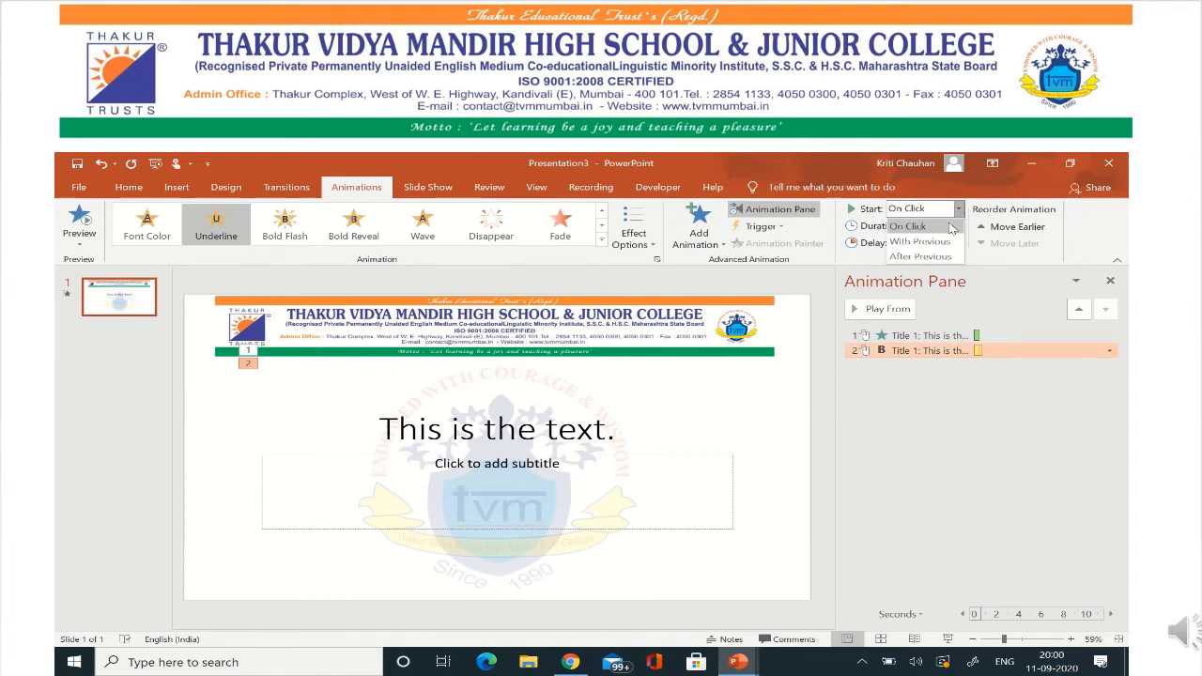
{"action": "left_click", "coordinate": [934, 257]}
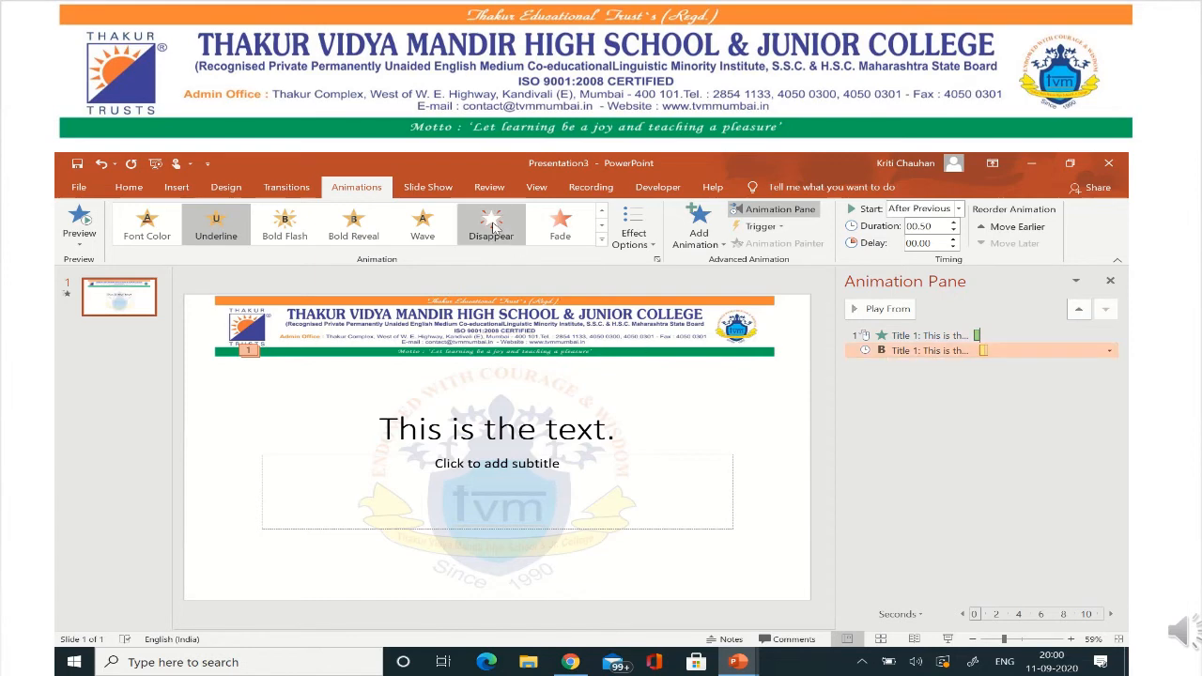
Play the slide show to check the title's Fly In and Underline animations, and exit it.
{"action": "left_click", "coordinate": [428, 187]}
{"action": "left_click", "coordinate": [120, 246]}
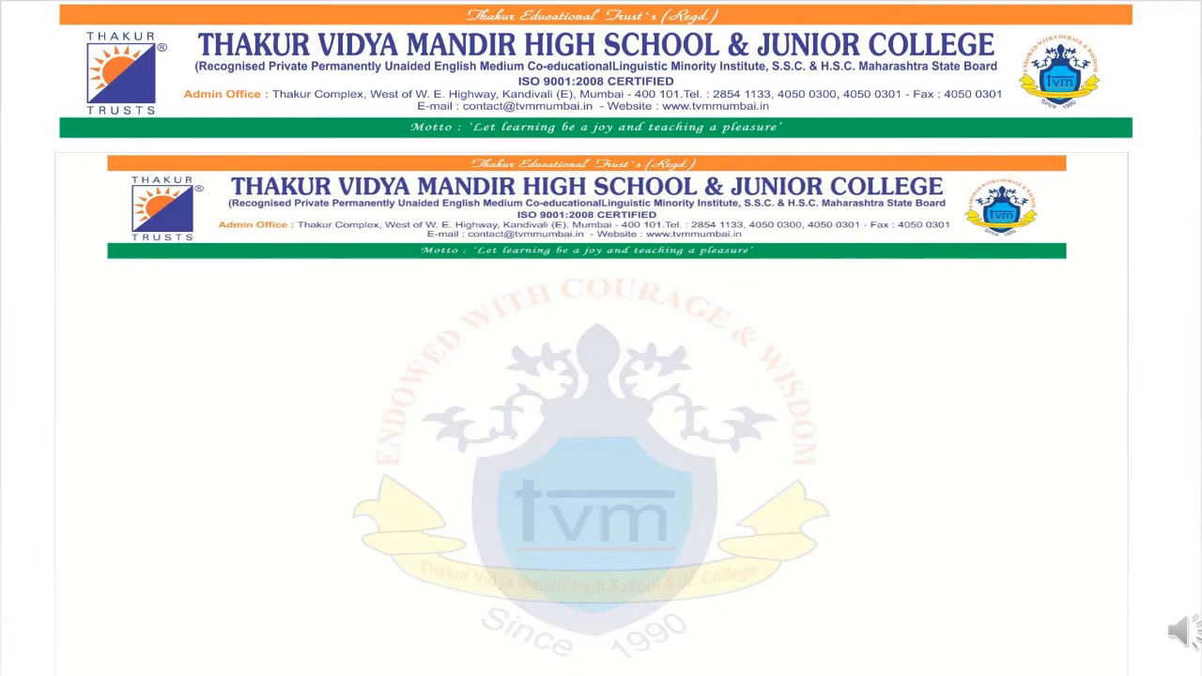
{"action": "left_click", "coordinate": [69, 383]}
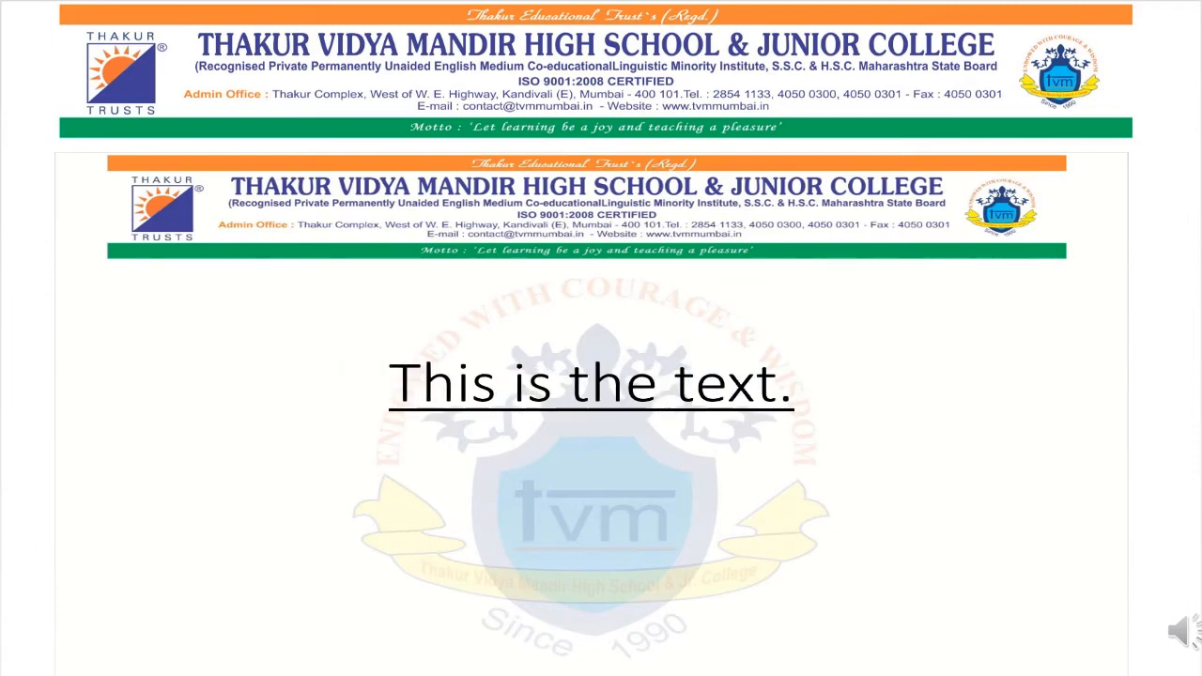
{"action": "key", "text": "Escape"}
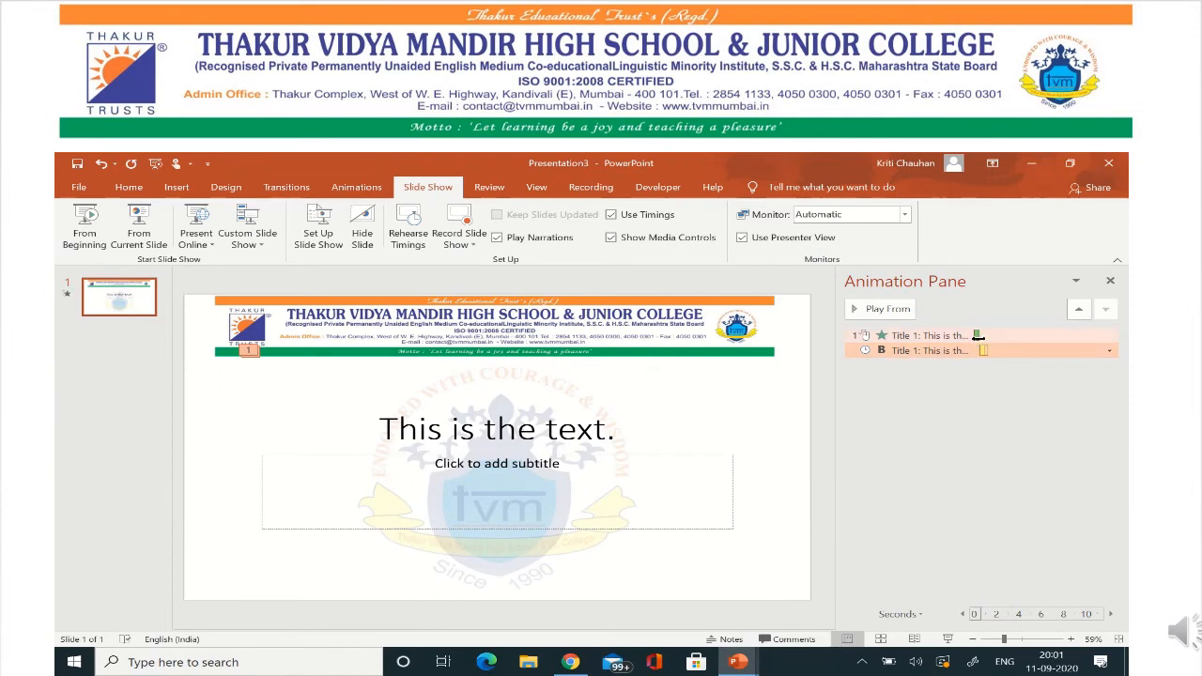
Set the delay of the title's Underline animation to 2.00 seconds.
{"action": "mouse_move", "coordinate": [983, 349]}
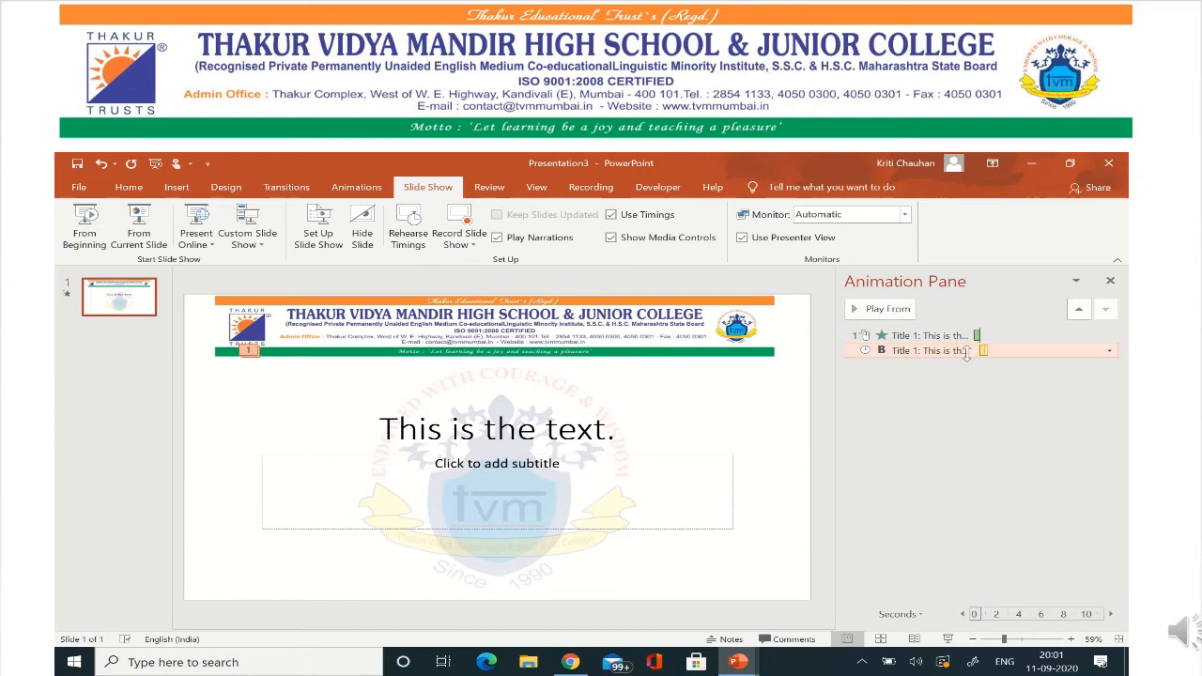
{"action": "left_click", "coordinate": [357, 187]}
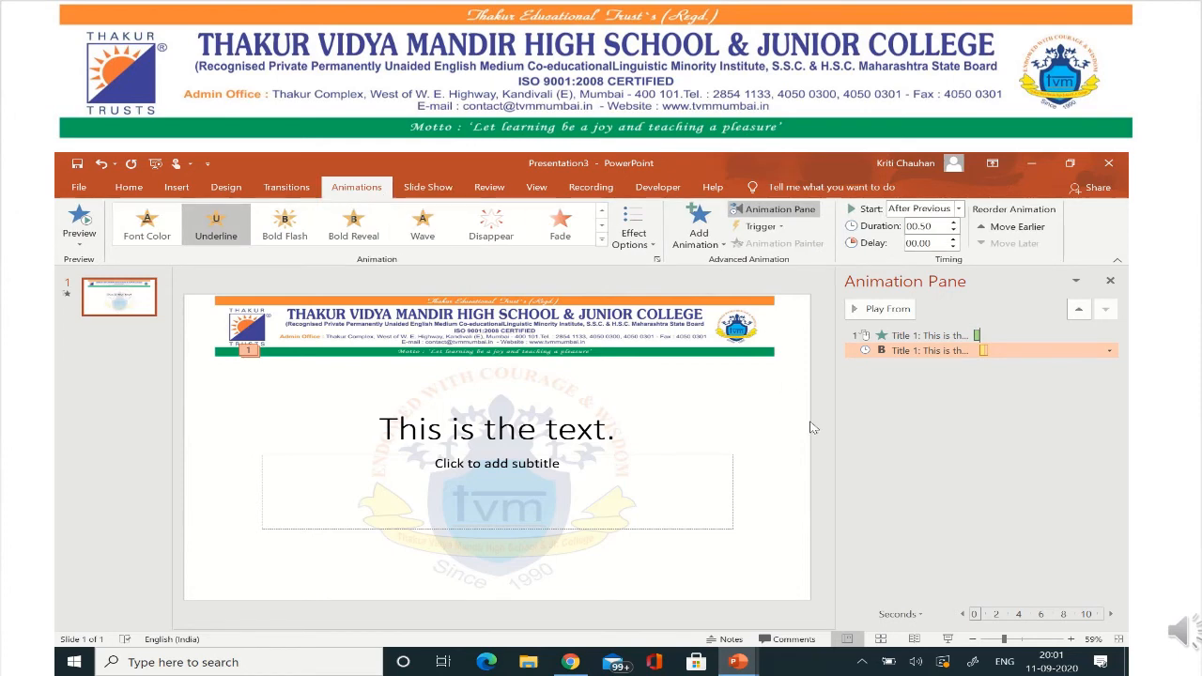
{"action": "left_click", "coordinate": [953, 239]}
{"action": "left_click", "coordinate": [953, 239]}
{"action": "left_click", "coordinate": [953, 239]}
{"action": "left_click", "coordinate": [953, 239]}
{"action": "left_click", "coordinate": [953, 239]}
{"action": "left_click", "coordinate": [953, 240]}
Play the current slide to check the delayed underline effect, and return to editing.
{"action": "left_click", "coordinate": [423, 190]}
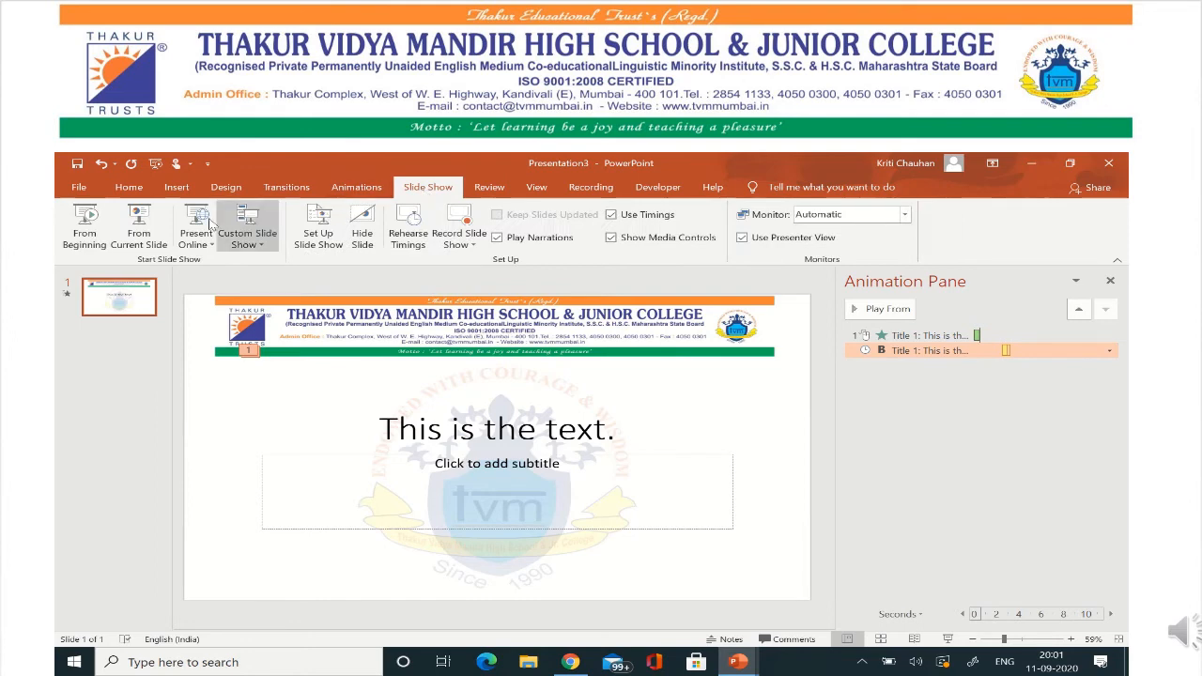
{"action": "left_click", "coordinate": [146, 227]}
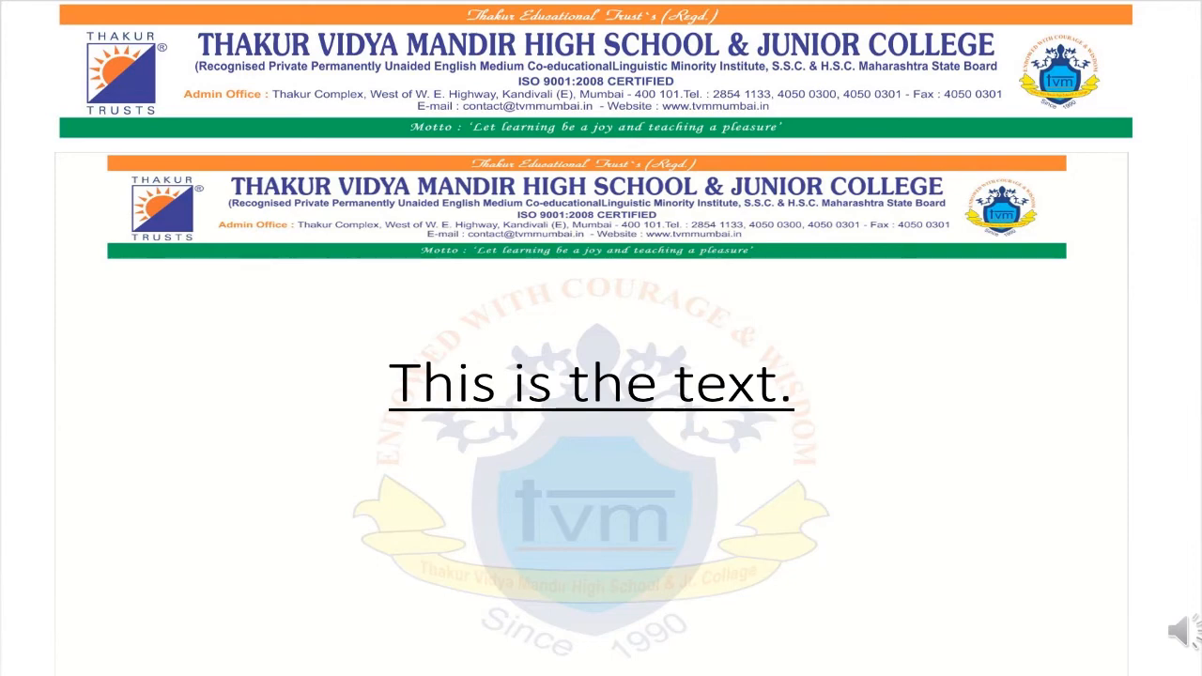
{"action": "key", "text": "Escape"}
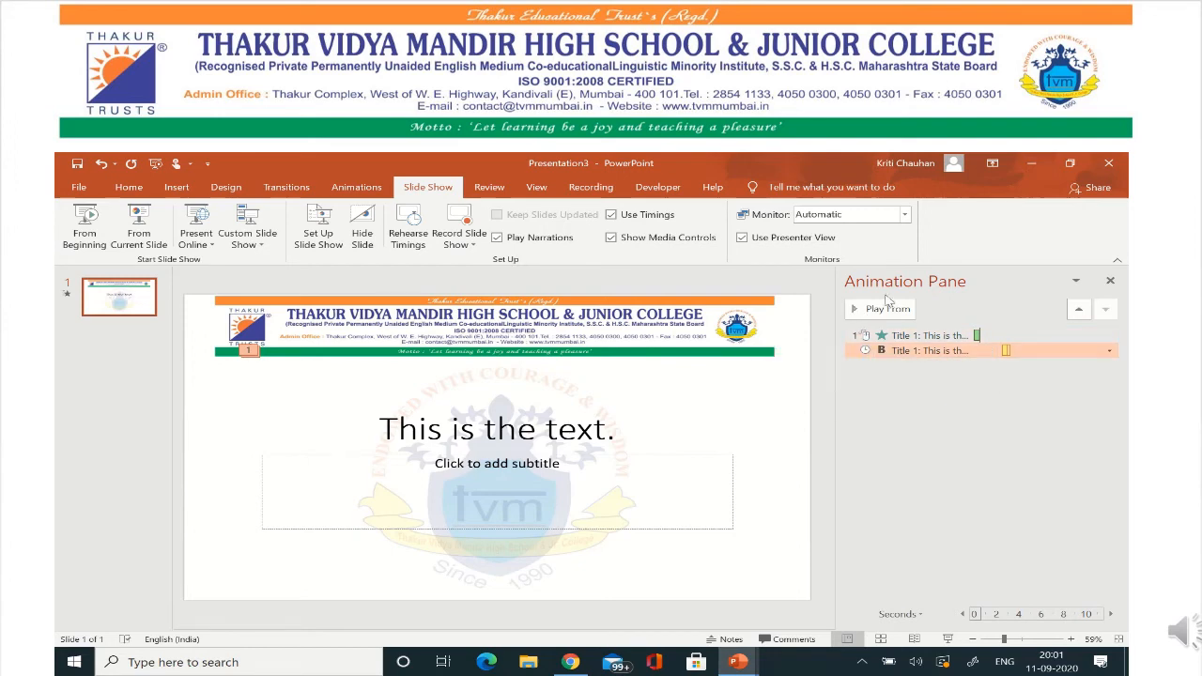
Try a 1.25-second duration for the Underline animation, and return it to 0.50 seconds.
{"action": "left_click", "coordinate": [375, 189]}
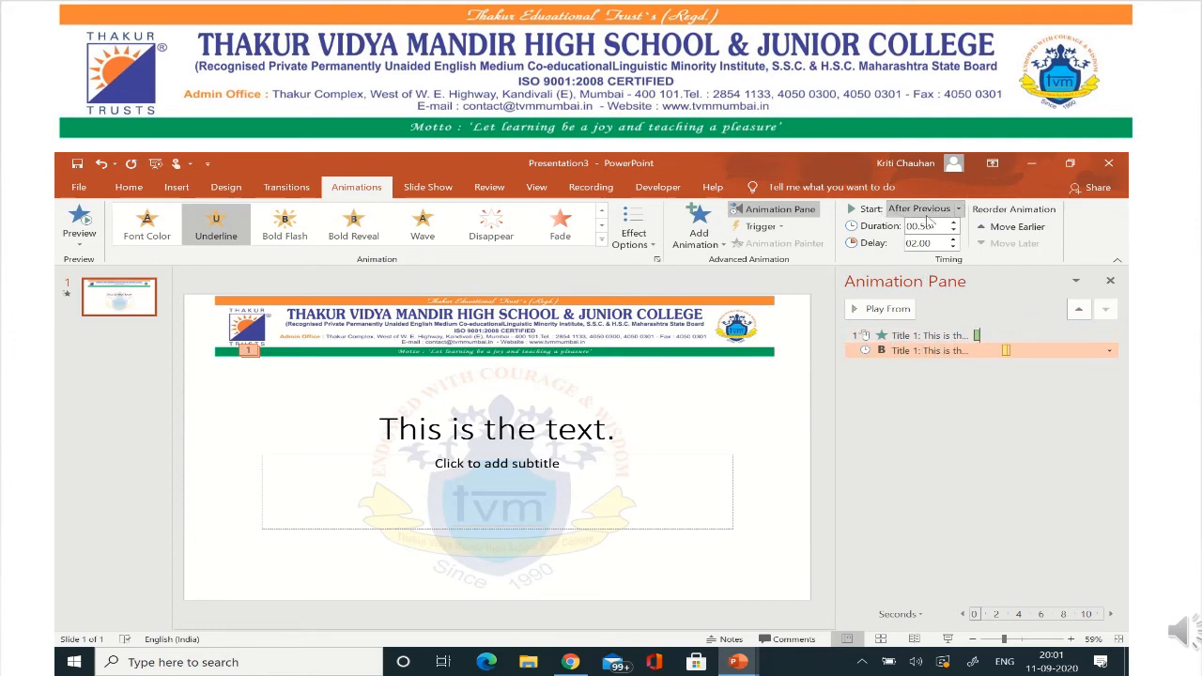
{"action": "left_click", "coordinate": [954, 223]}
{"action": "left_click", "coordinate": [954, 223]}
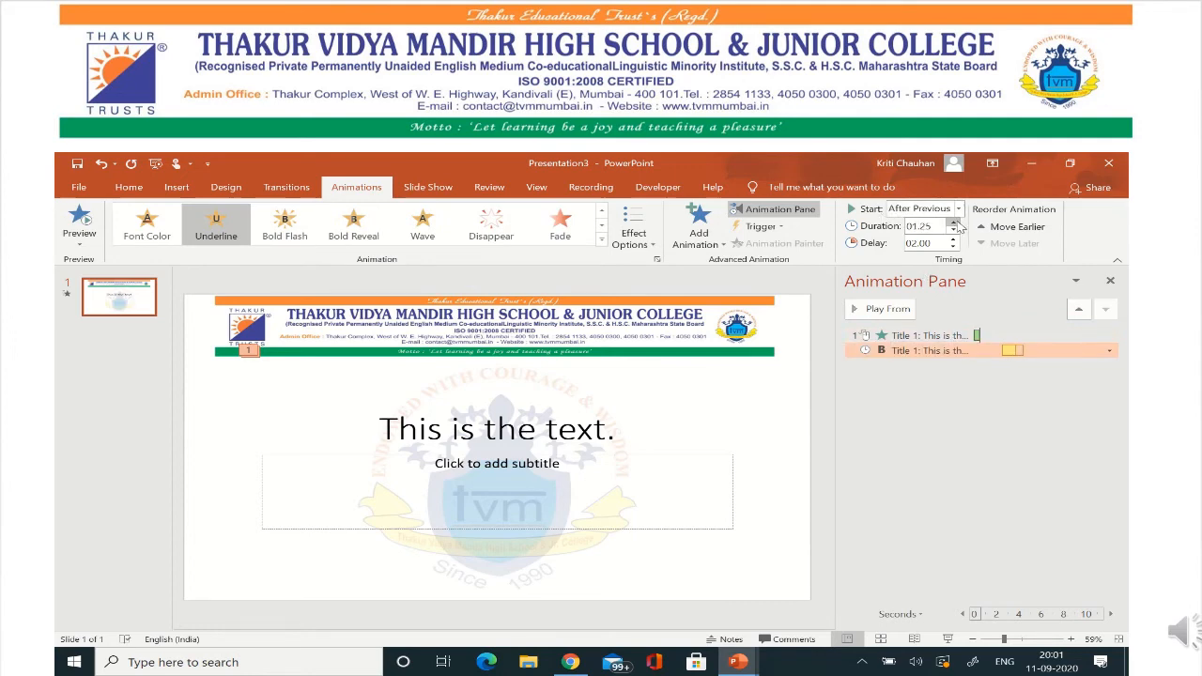
{"action": "left_click", "coordinate": [954, 231]}
{"action": "left_click", "coordinate": [954, 231]}
{"action": "left_click", "coordinate": [953, 231]}
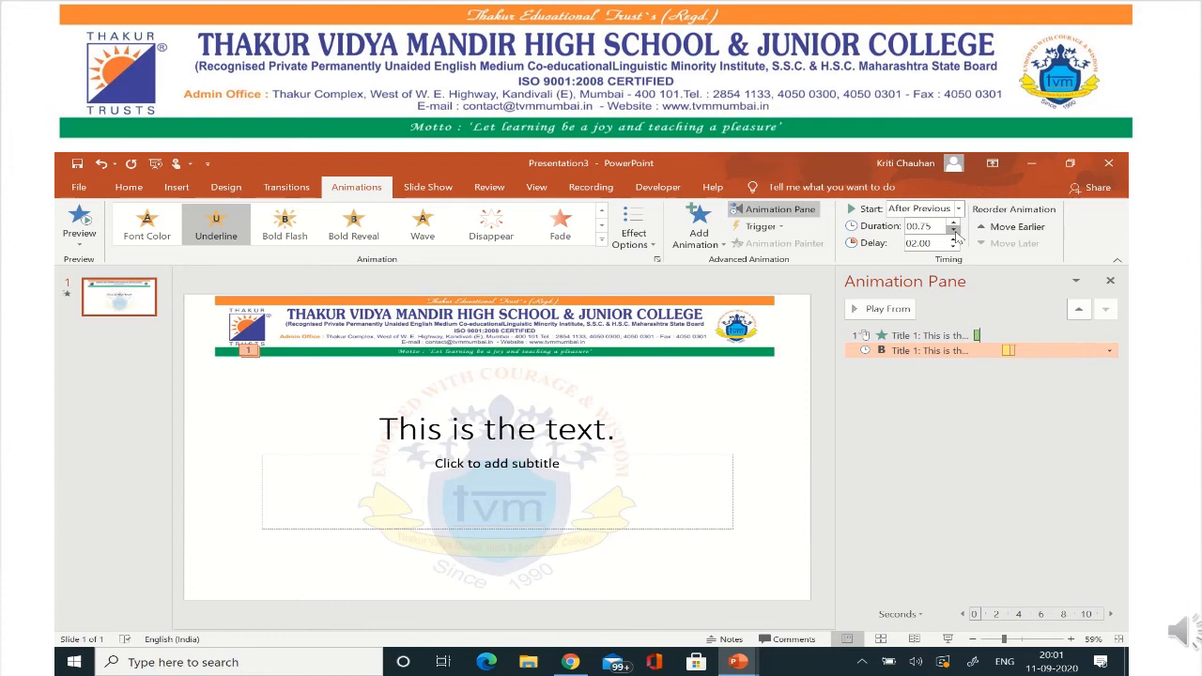
Set the title's Fly In duration to 1.25 seconds and play the current slide through both animations.
{"action": "left_click", "coordinate": [927, 335]}
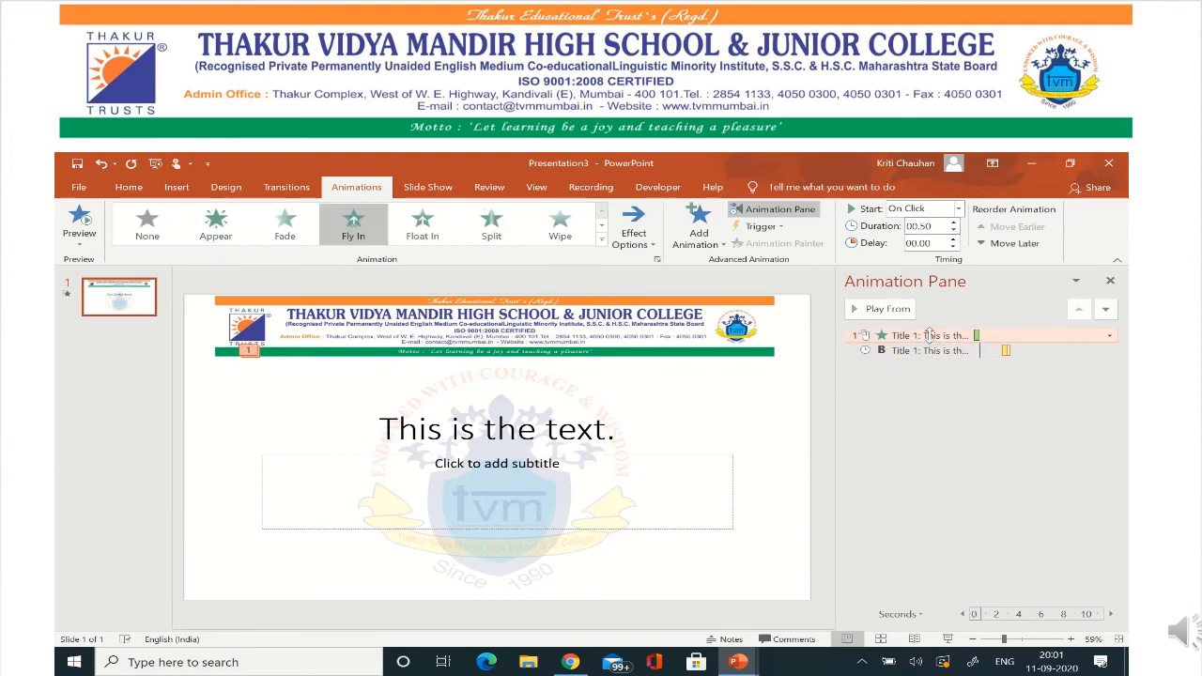
{"action": "left_click", "coordinate": [954, 224]}
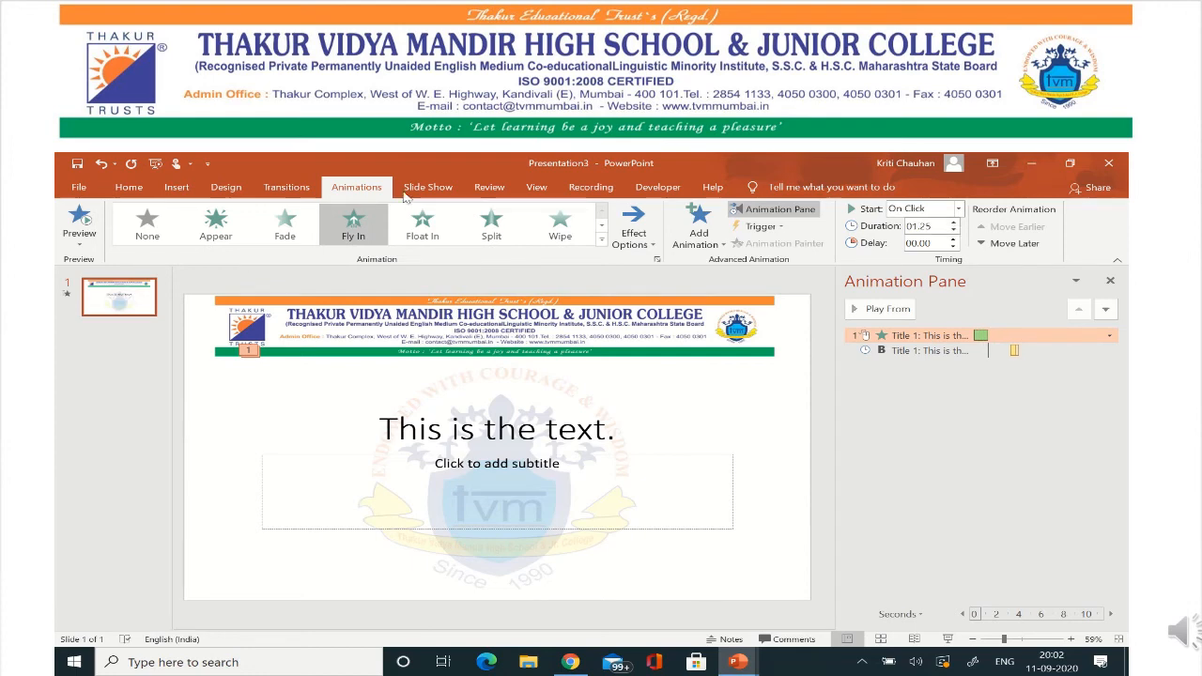
{"action": "left_click", "coordinate": [447, 190]}
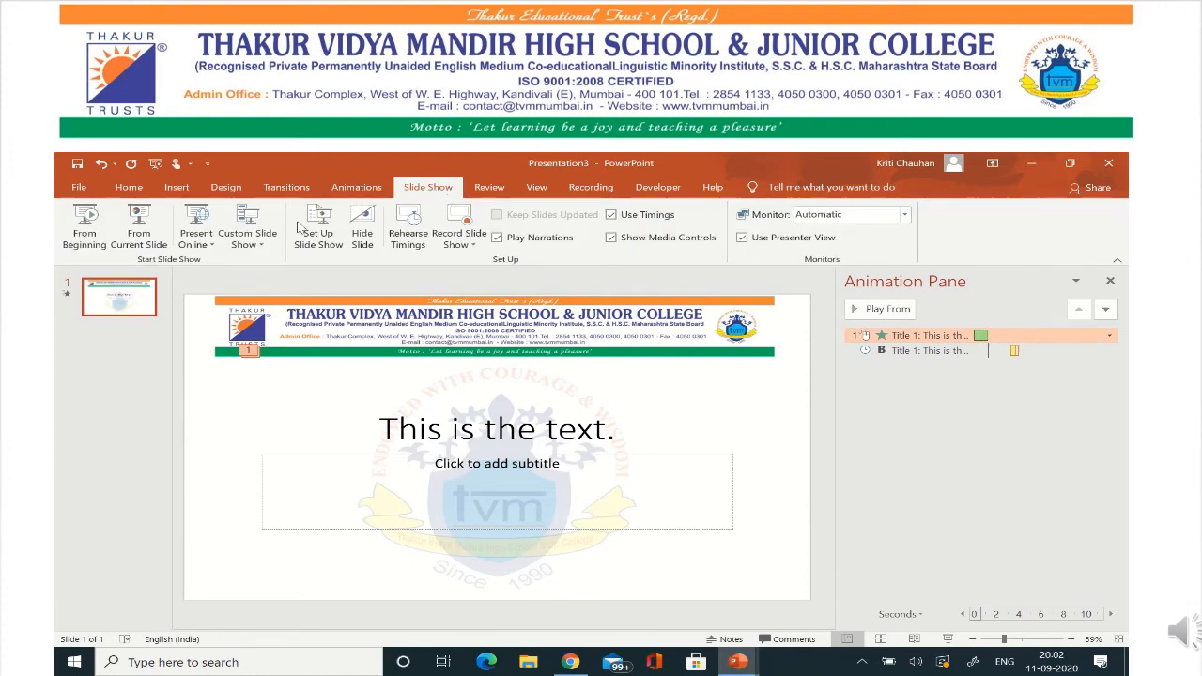
{"action": "left_click", "coordinate": [140, 225]}
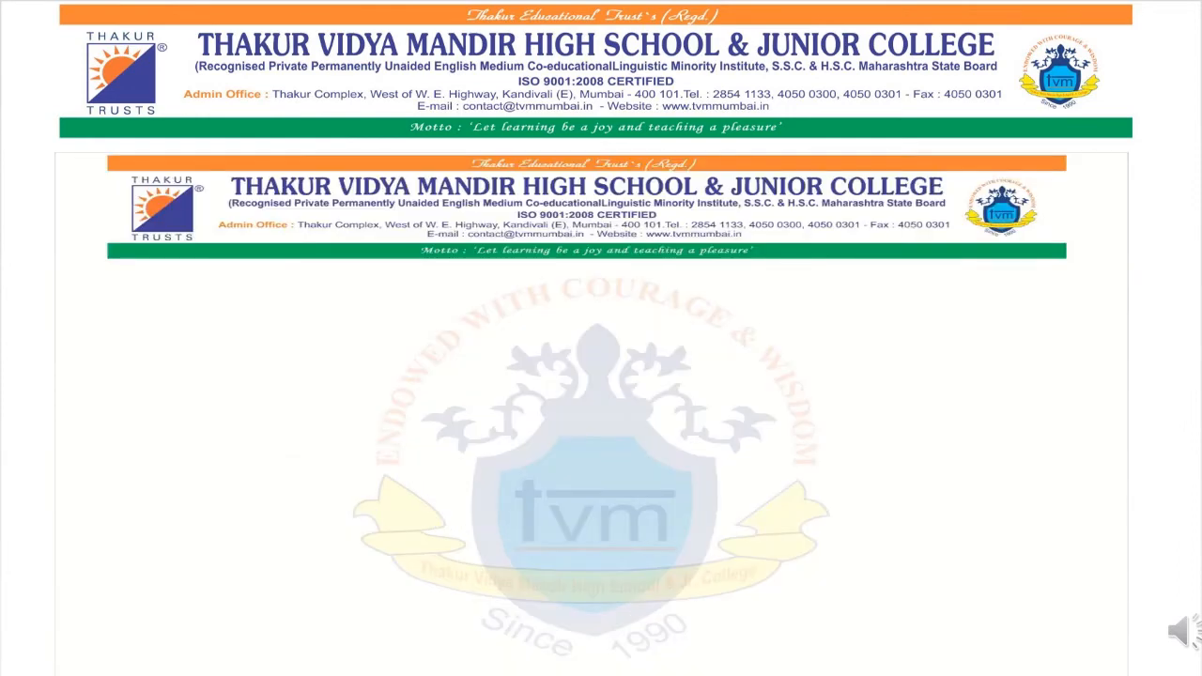
{"action": "key", "text": "Return"}
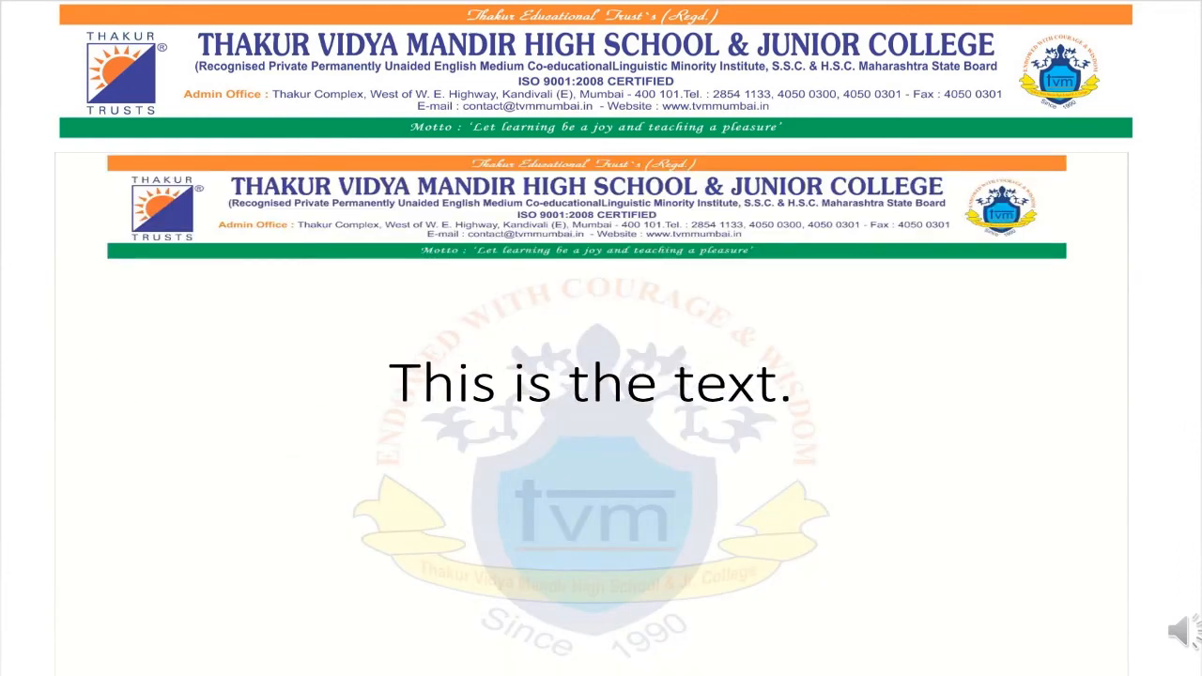
{"action": "key", "text": "Return"}
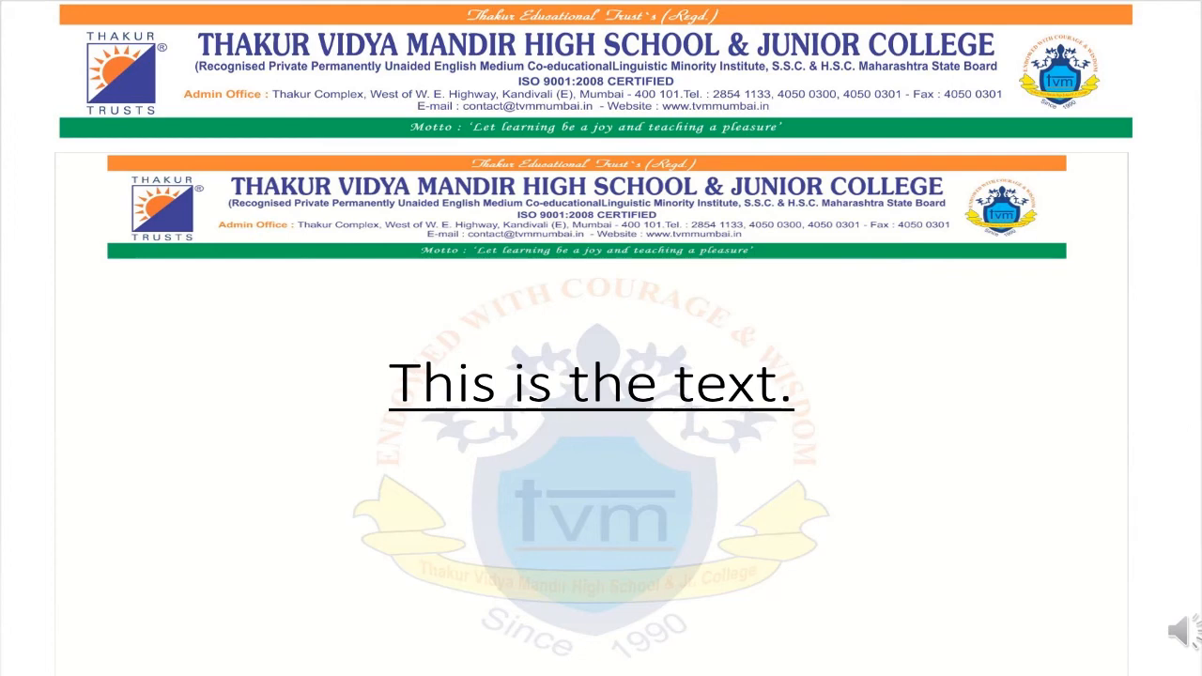
{"action": "key", "text": "Escape"}
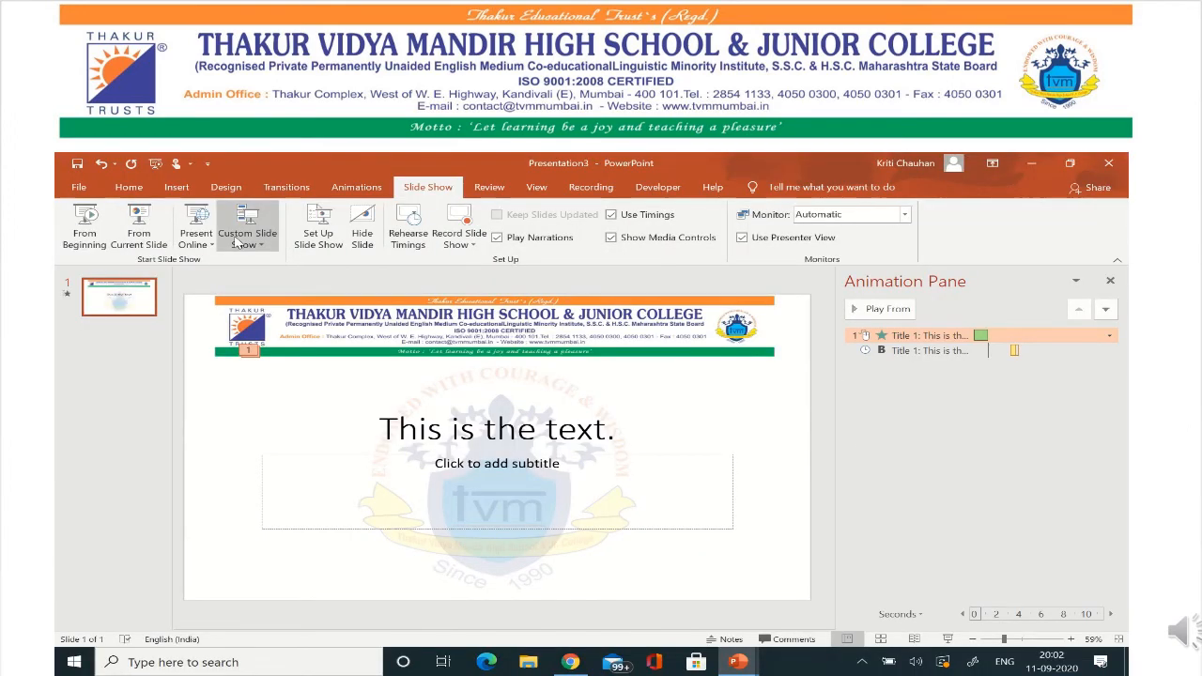
Set the duration of the title's Fly In animation to 0.25 seconds.
{"action": "left_click", "coordinate": [380, 190]}
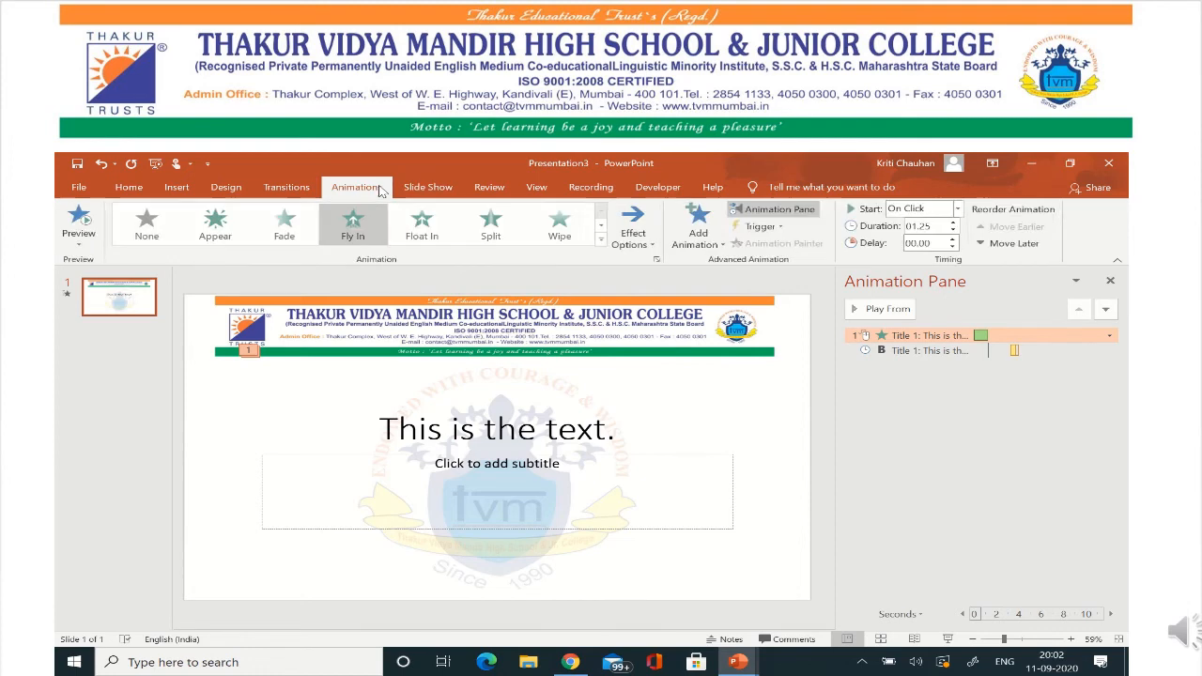
{"action": "left_click", "coordinate": [954, 232]}
{"action": "left_click", "coordinate": [954, 232]}
{"action": "left_click", "coordinate": [954, 232]}
{"action": "left_click", "coordinate": [954, 232]}
{"action": "left_click", "coordinate": [954, 232]}
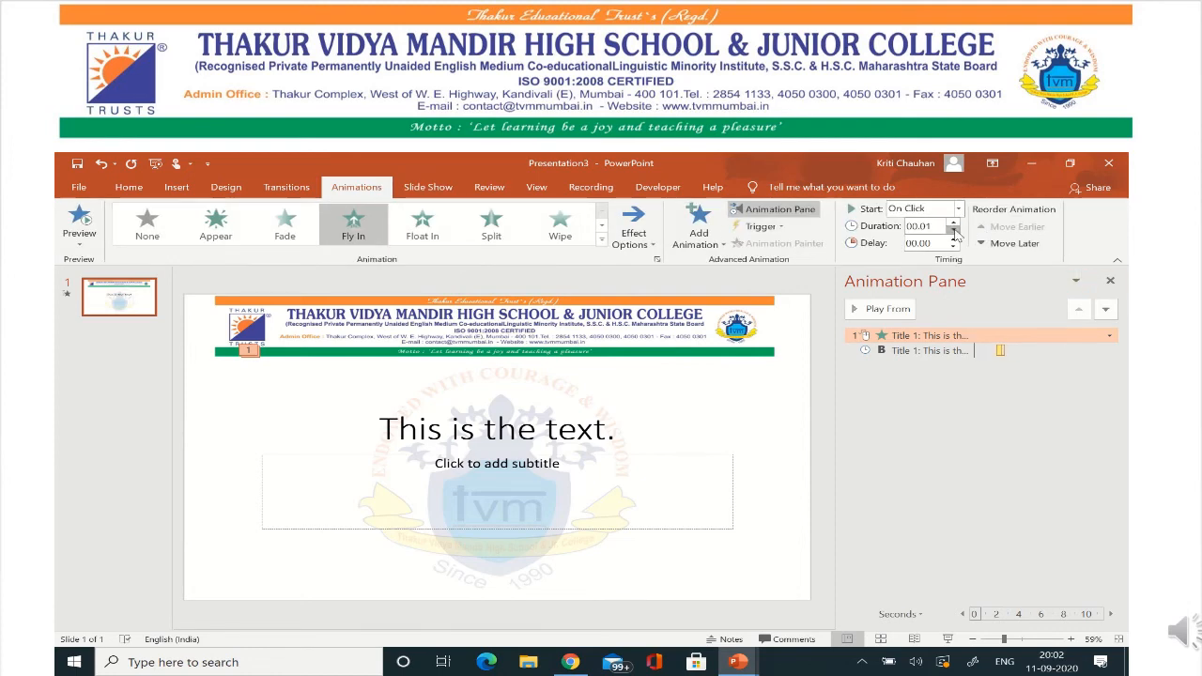
{"action": "left_click", "coordinate": [954, 222]}
Play the current slide to check the shortened Fly In animation, and exit the show.
{"action": "left_click", "coordinate": [428, 187]}
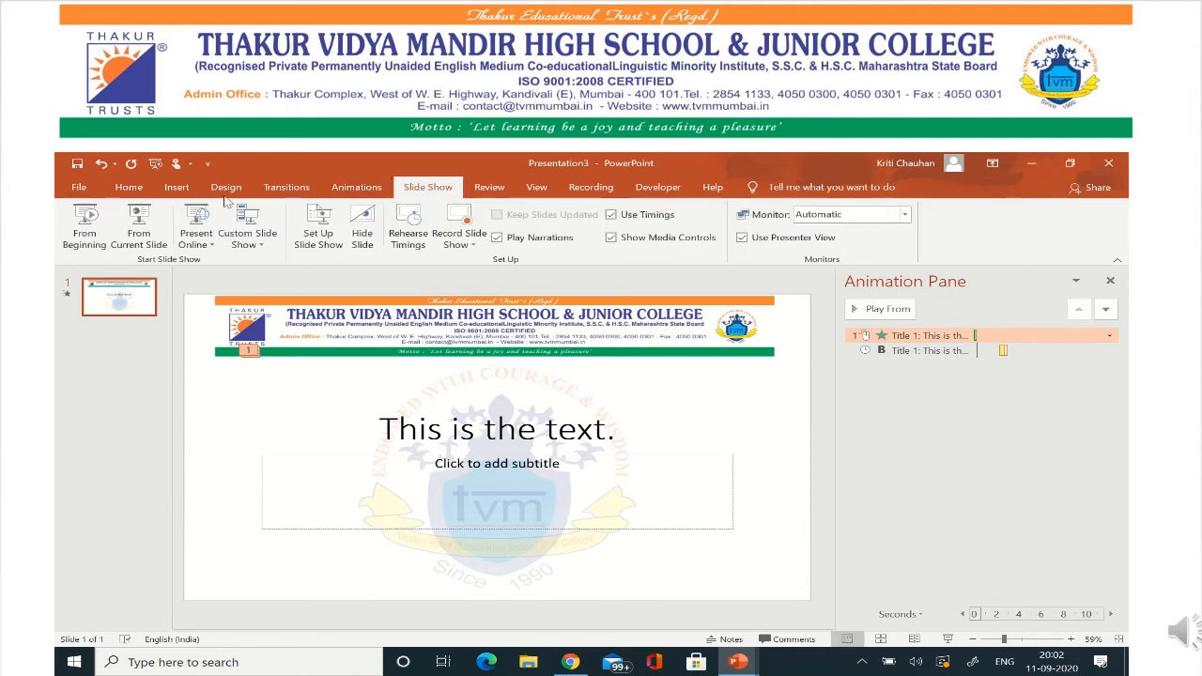
{"action": "left_click", "coordinate": [141, 229]}
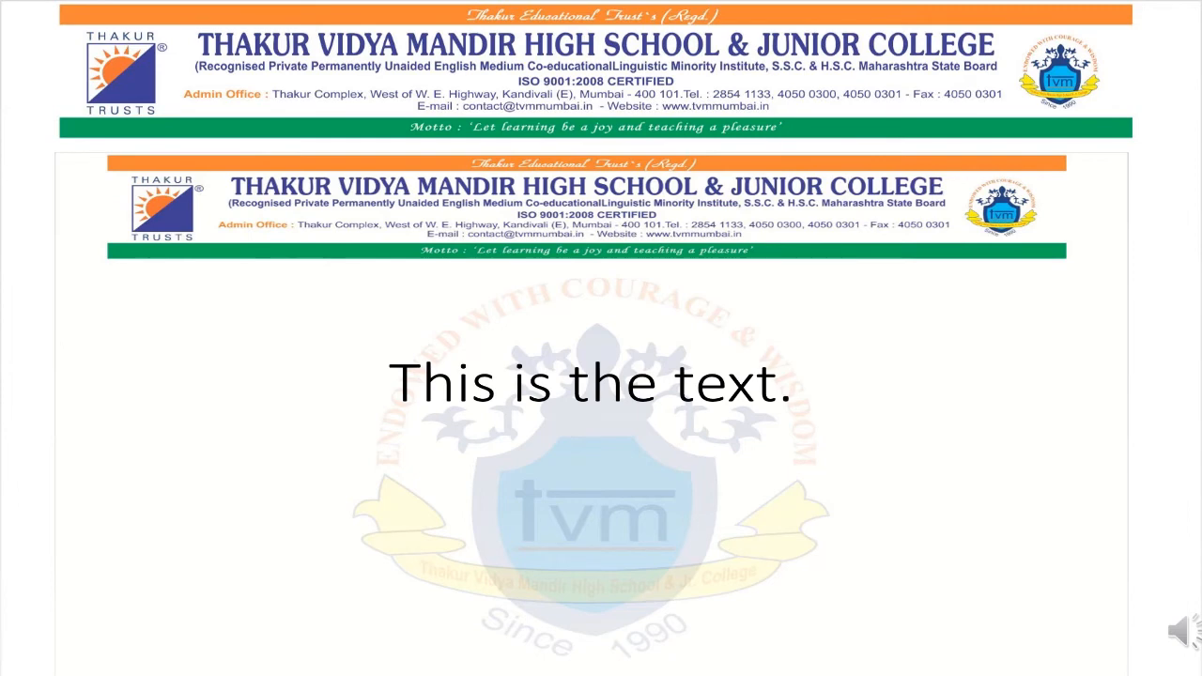
{"action": "key", "text": "Escape"}
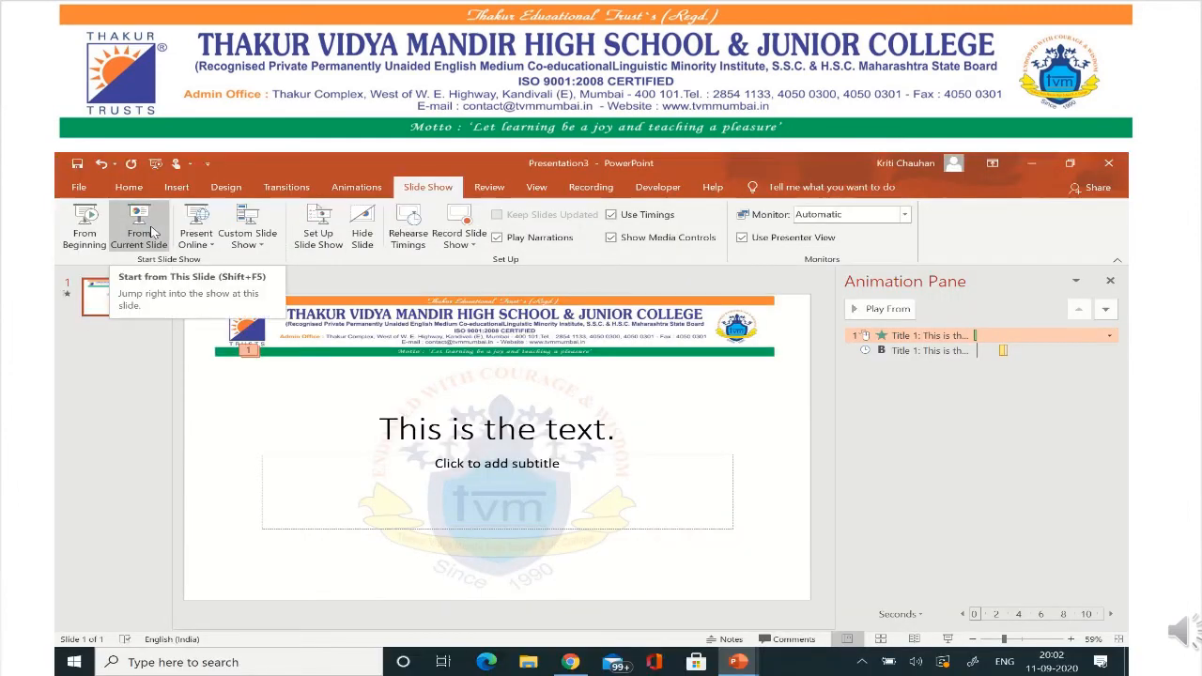
Set the title's Underline animation to start With Previous.
{"action": "left_click", "coordinate": [357, 187]}
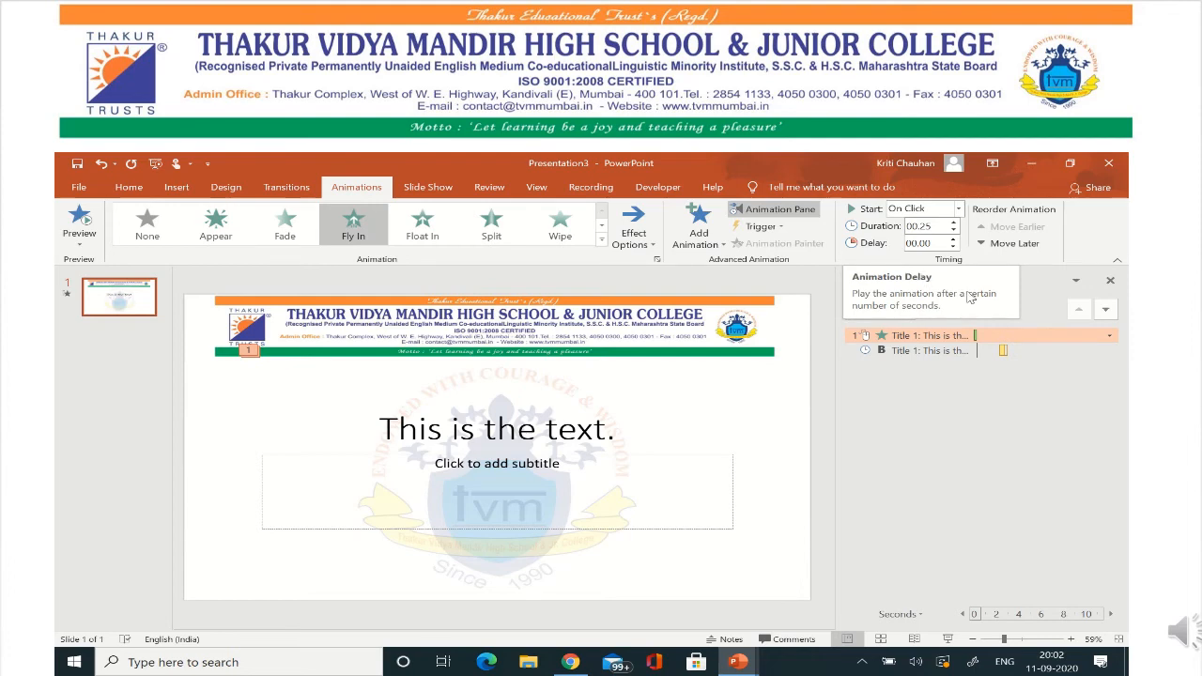
{"action": "left_click", "coordinate": [916, 350]}
{"action": "left_click", "coordinate": [958, 208]}
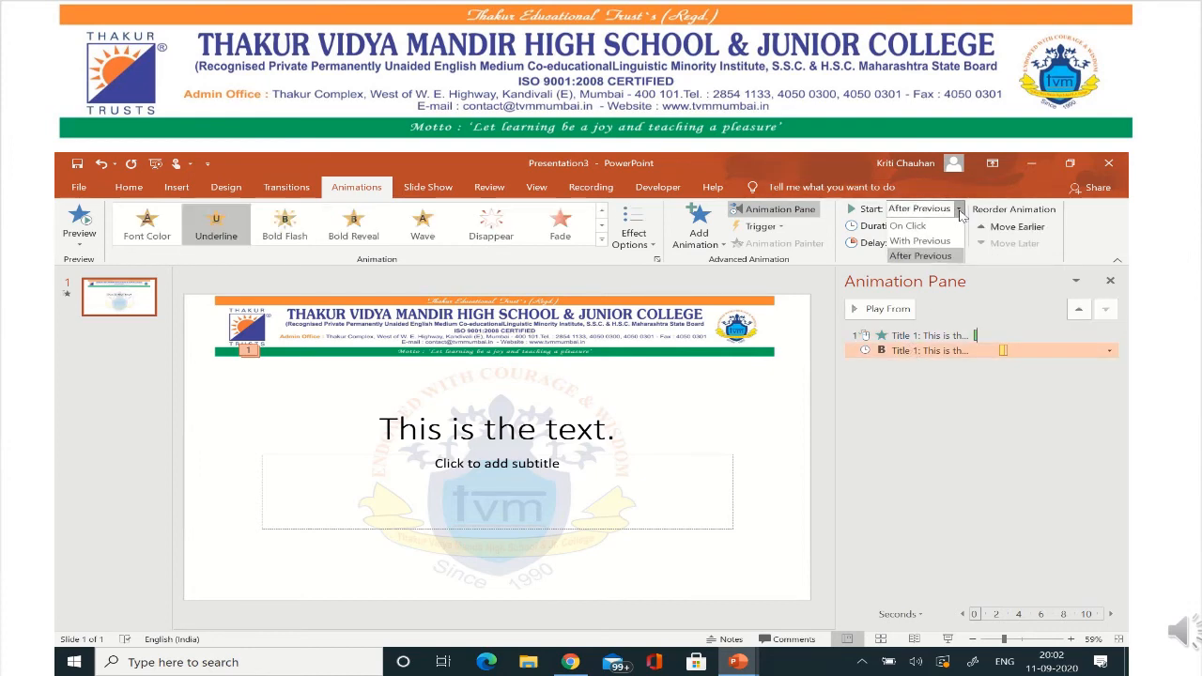
{"action": "left_click", "coordinate": [934, 243]}
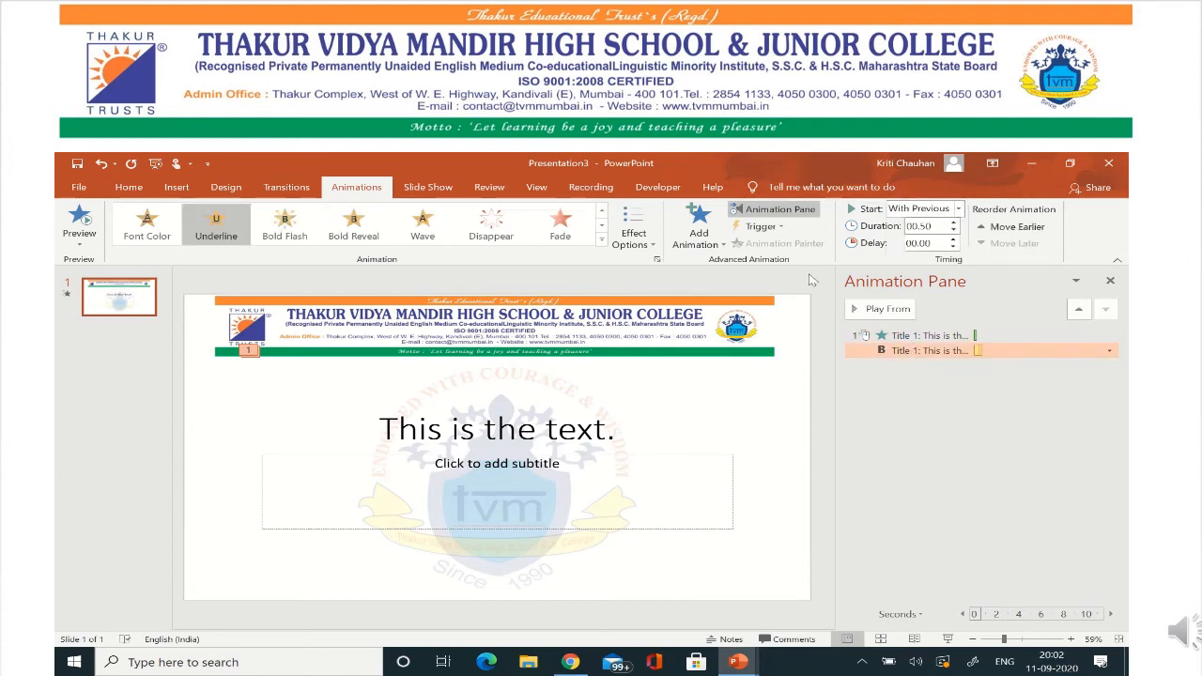
Play the current slide to check the Fly In and Underline effects running together, and exit the show.
{"action": "left_click", "coordinate": [429, 188]}
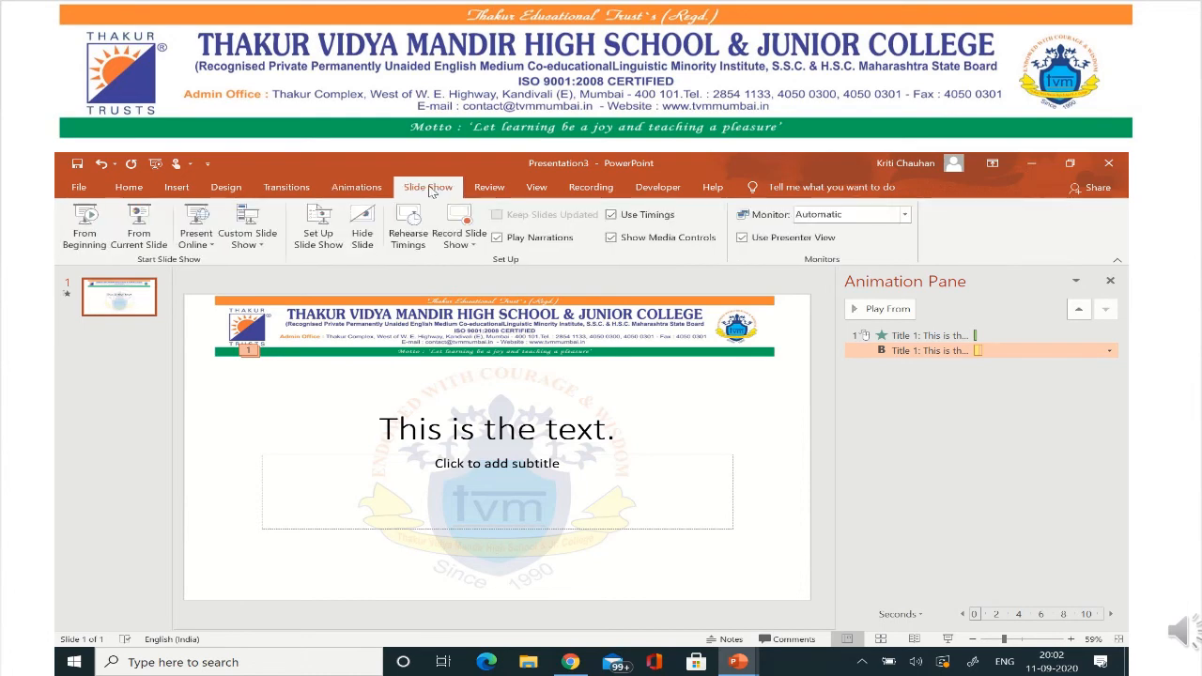
{"action": "left_click", "coordinate": [139, 225]}
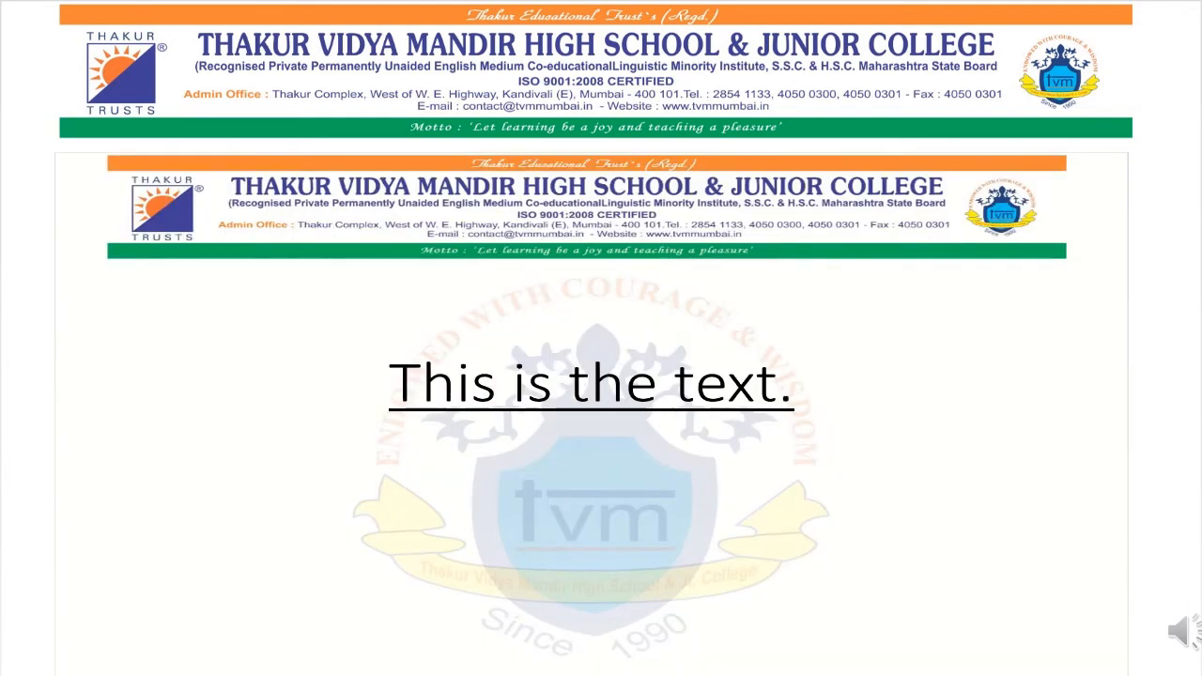
{"action": "key", "text": "Escape"}
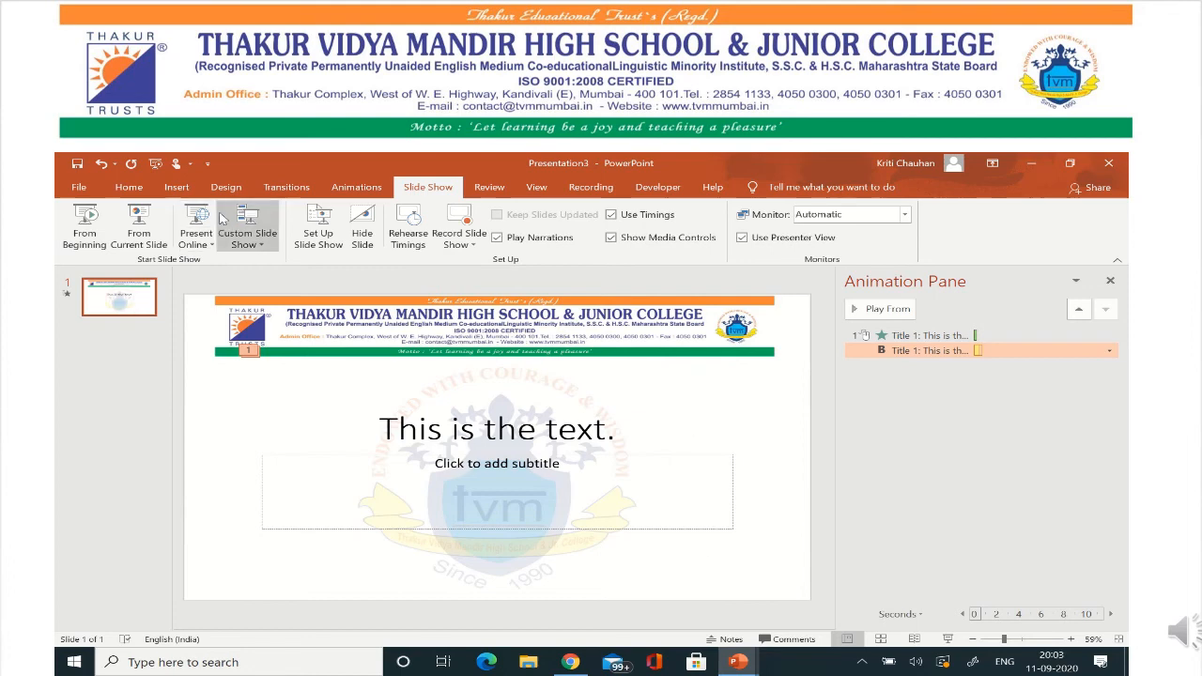
{"action": "left_click", "coordinate": [296, 190]}
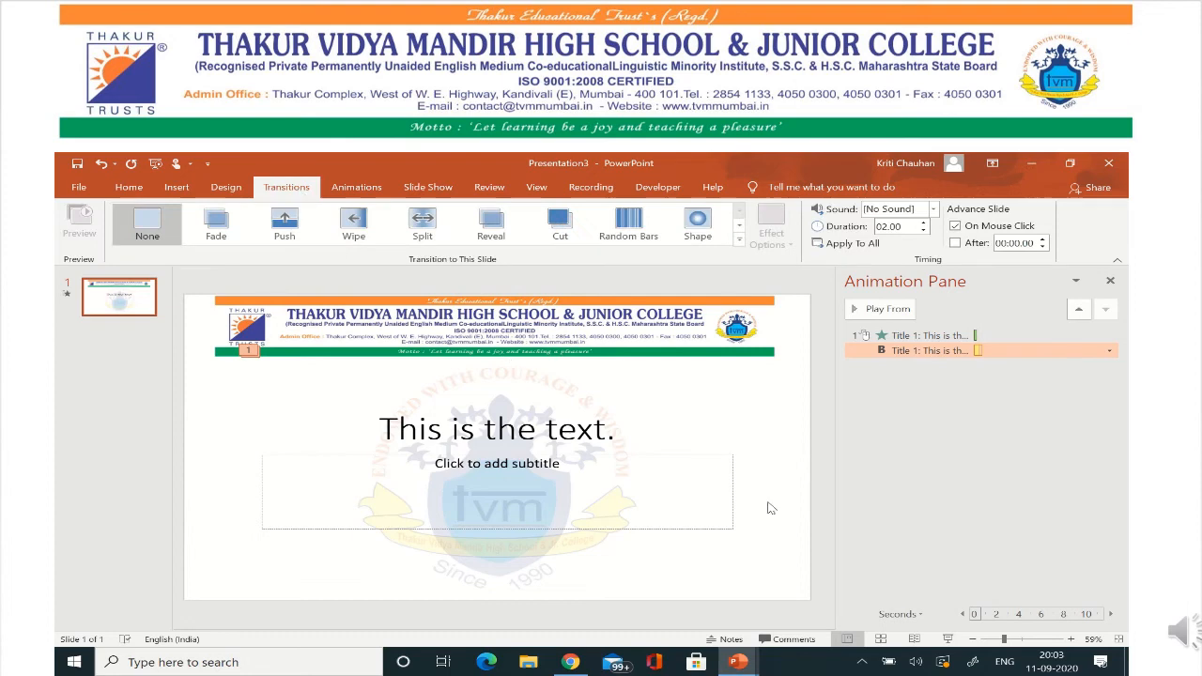
{"action": "left_click", "coordinate": [1109, 351]}
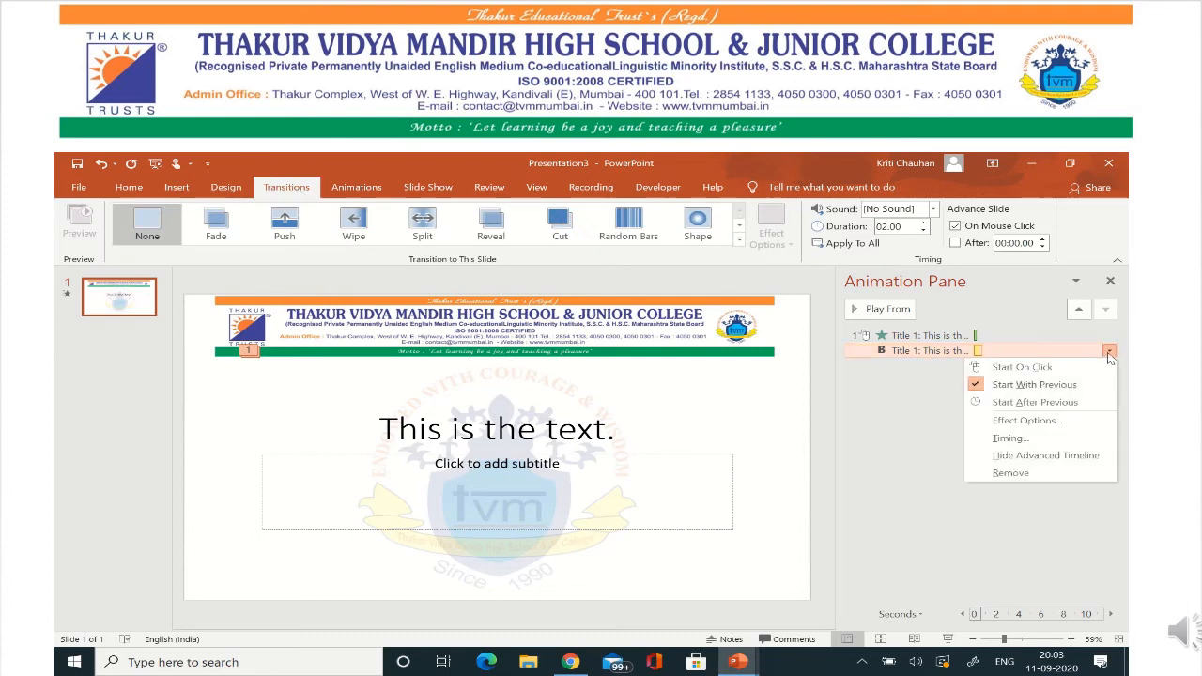
{"action": "left_click", "coordinate": [906, 352]}
{"action": "double_click", "coordinate": [906, 352]}
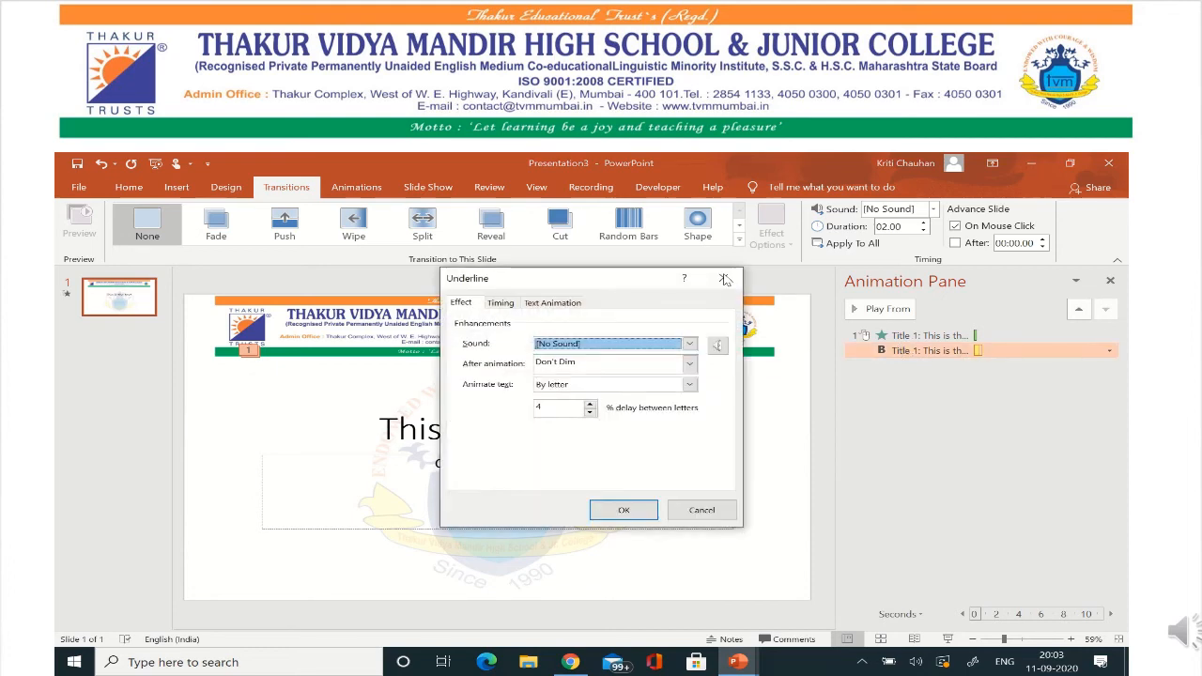
{"action": "left_click", "coordinate": [724, 278]}
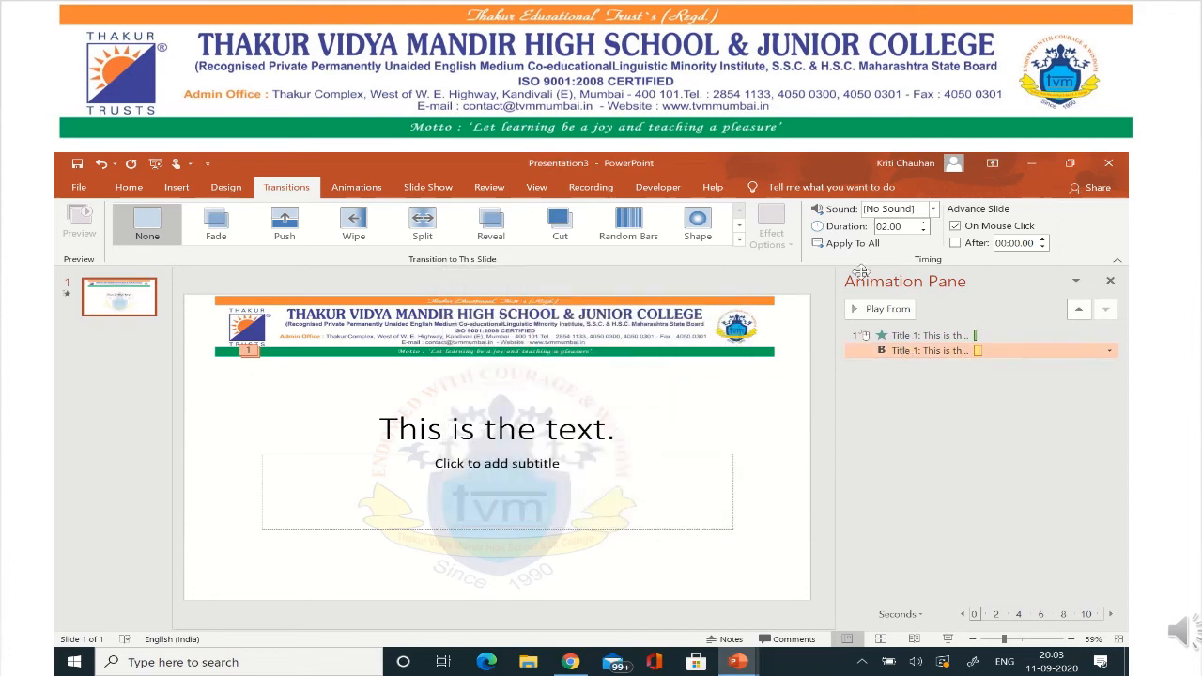
Remove the title's Underline animation and add a Fly Out exit animation to the title text.
{"action": "left_click", "coordinate": [1108, 350]}
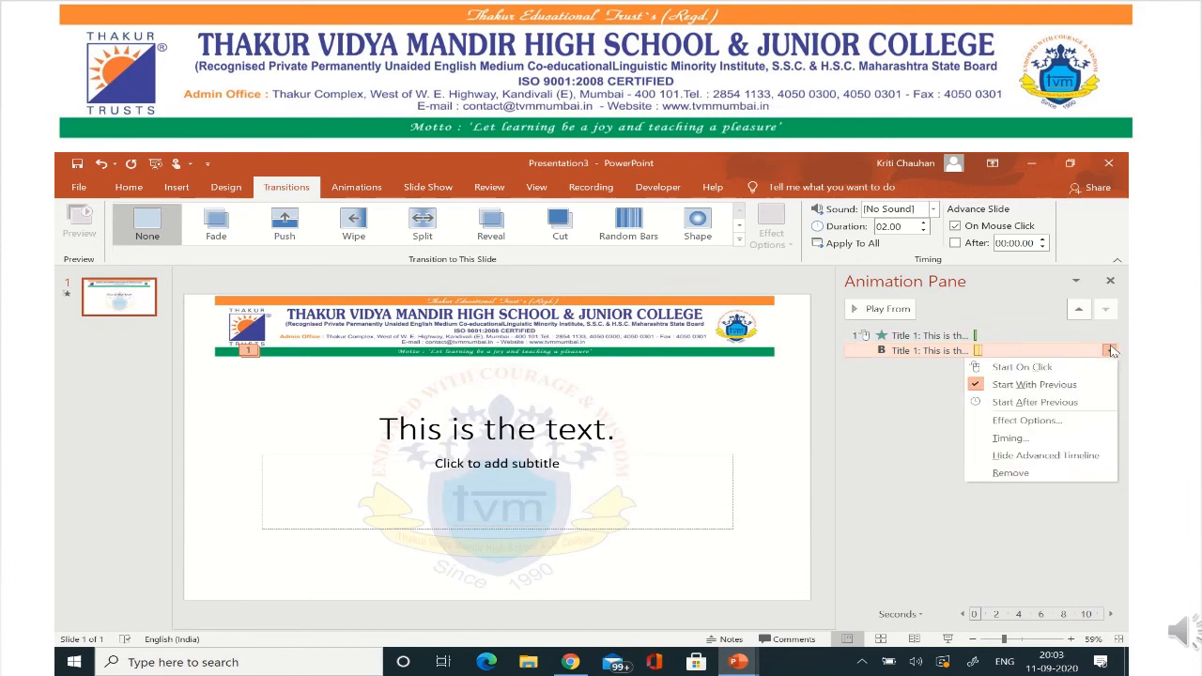
{"action": "left_click", "coordinate": [1008, 472]}
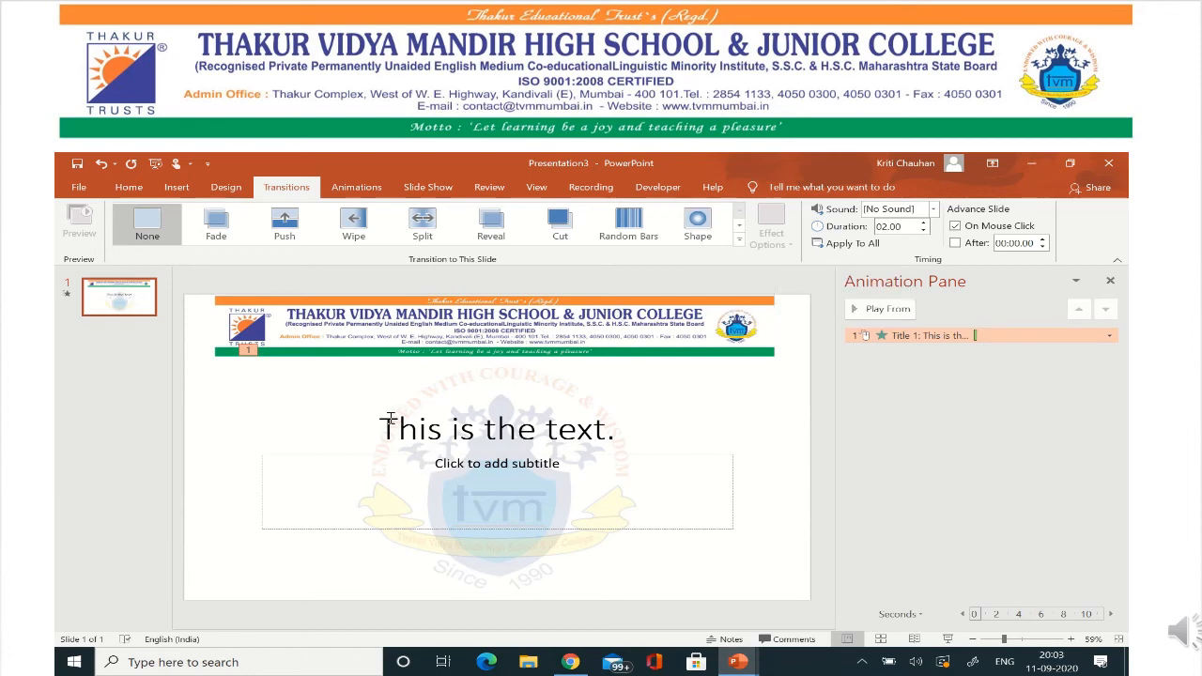
{"action": "left_click_drag", "start_coordinate": [381, 419], "coordinate": [670, 413]}
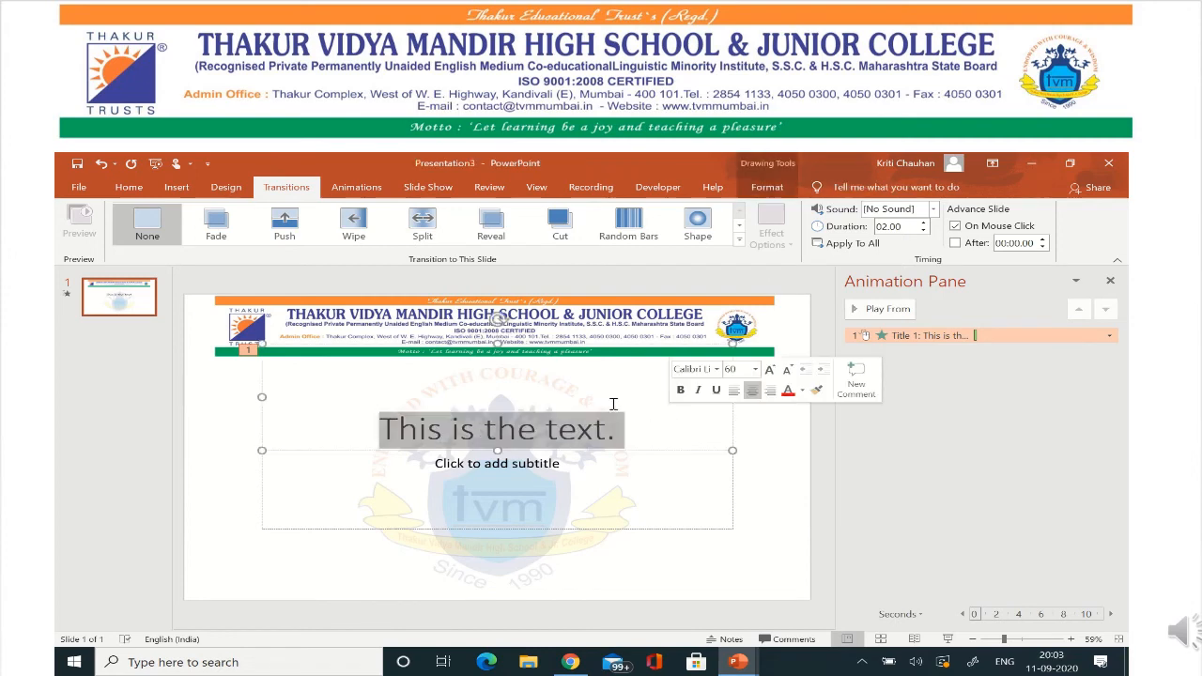
{"action": "left_click", "coordinate": [355, 187]}
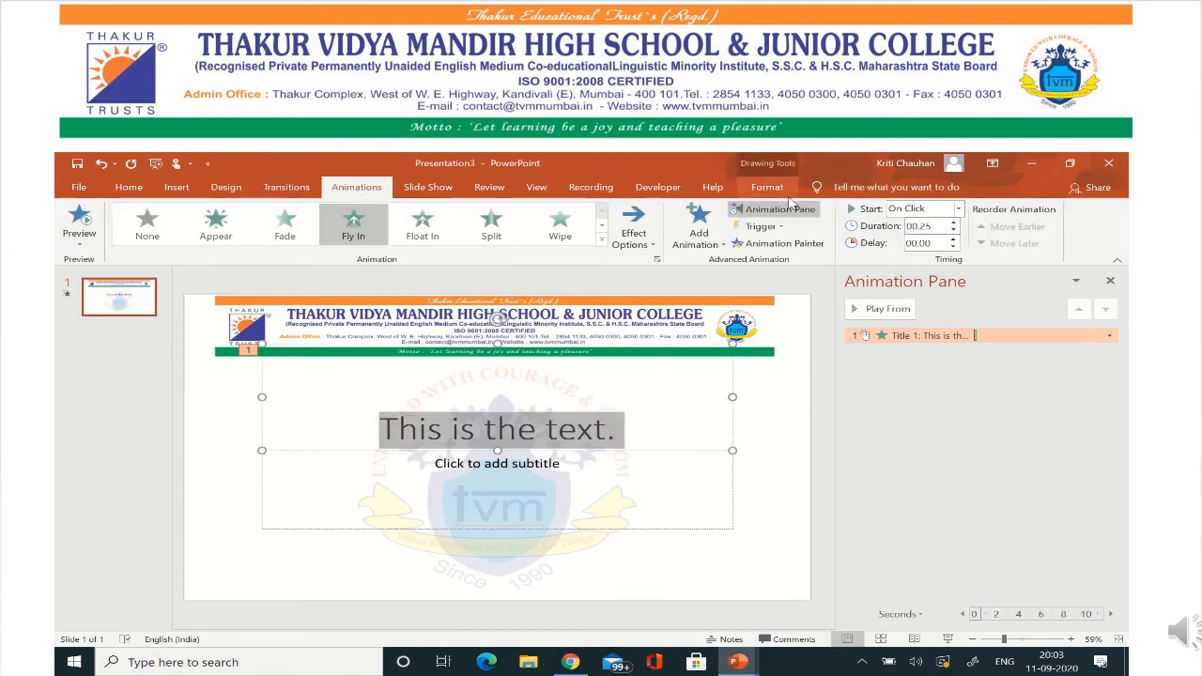
{"action": "left_click", "coordinate": [698, 228]}
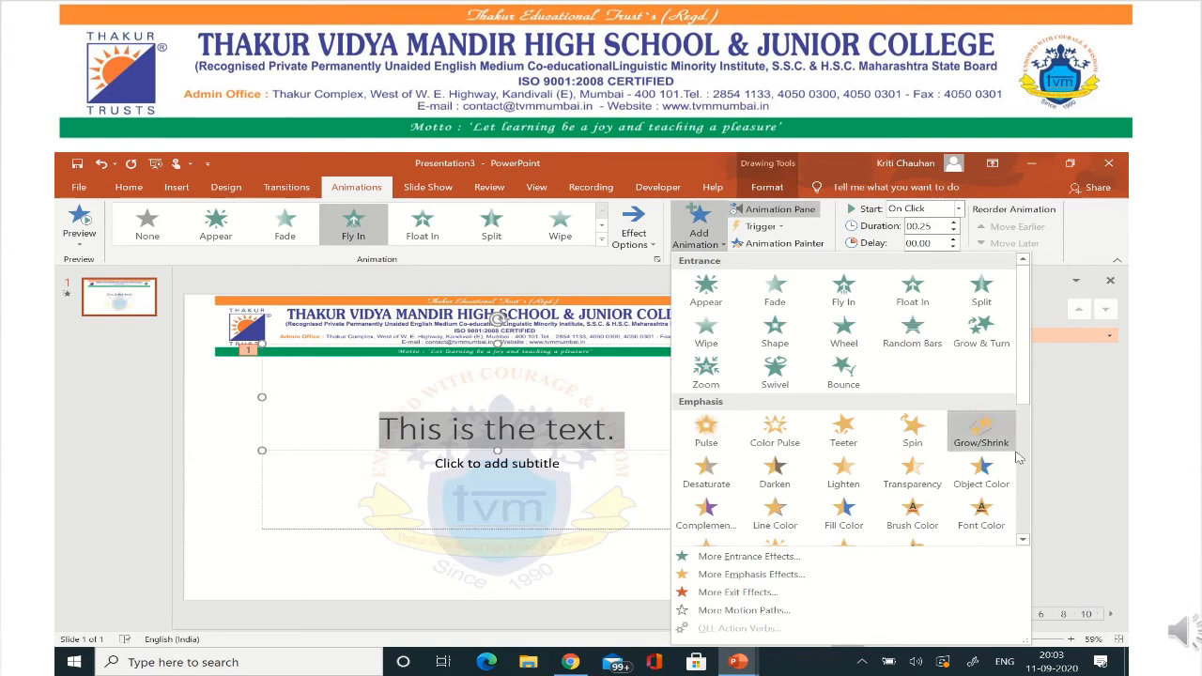
{"action": "scroll", "coordinate": [1018, 457], "scroll_direction": "down", "scroll_amount": 2}
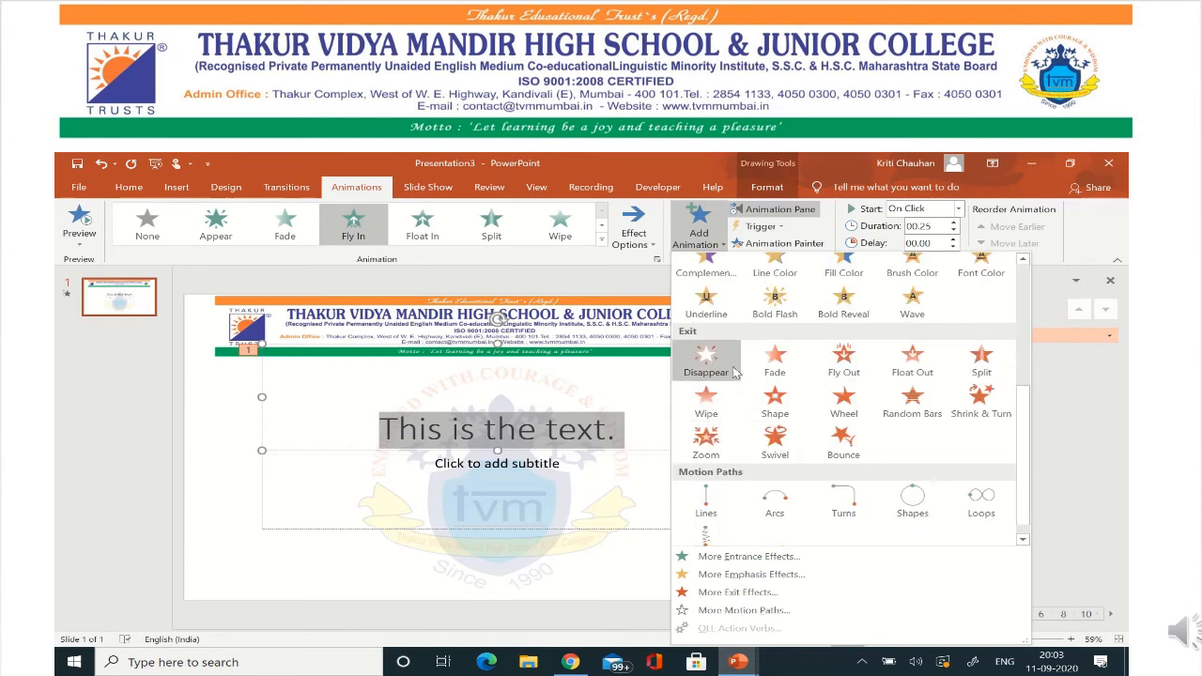
{"action": "left_click", "coordinate": [843, 369]}
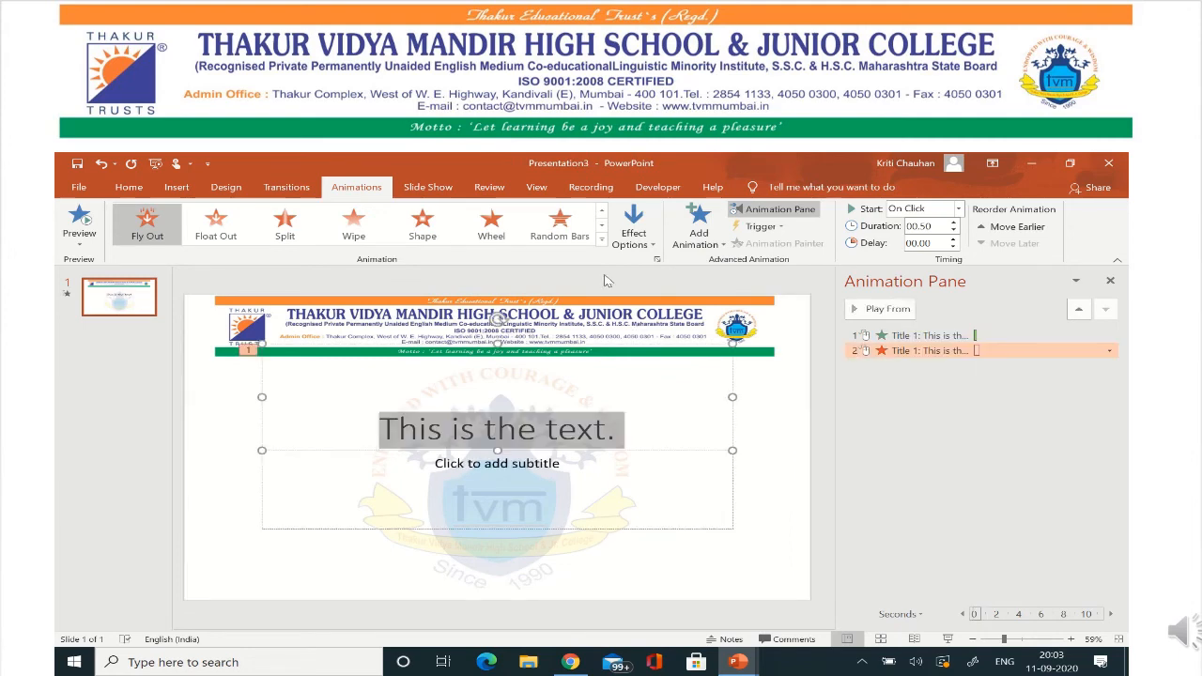
Set the title's Fly Out animation to exit To Right and to start After Previous.
{"action": "left_click", "coordinate": [641, 230]}
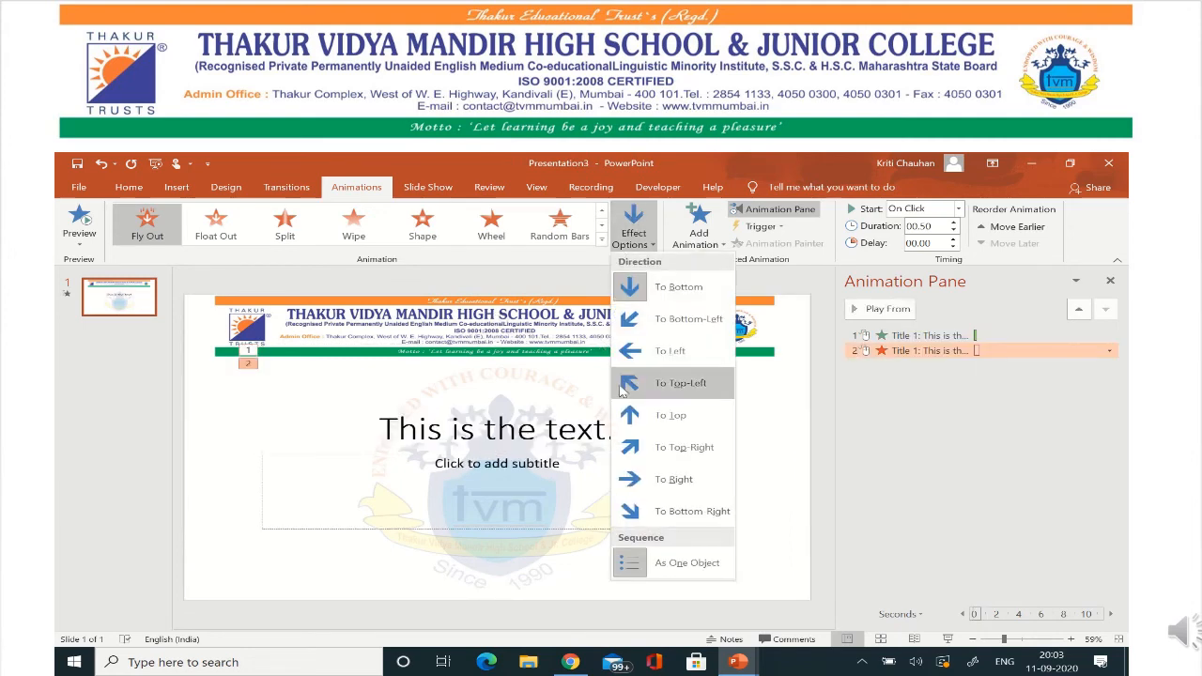
{"action": "left_click", "coordinate": [672, 478]}
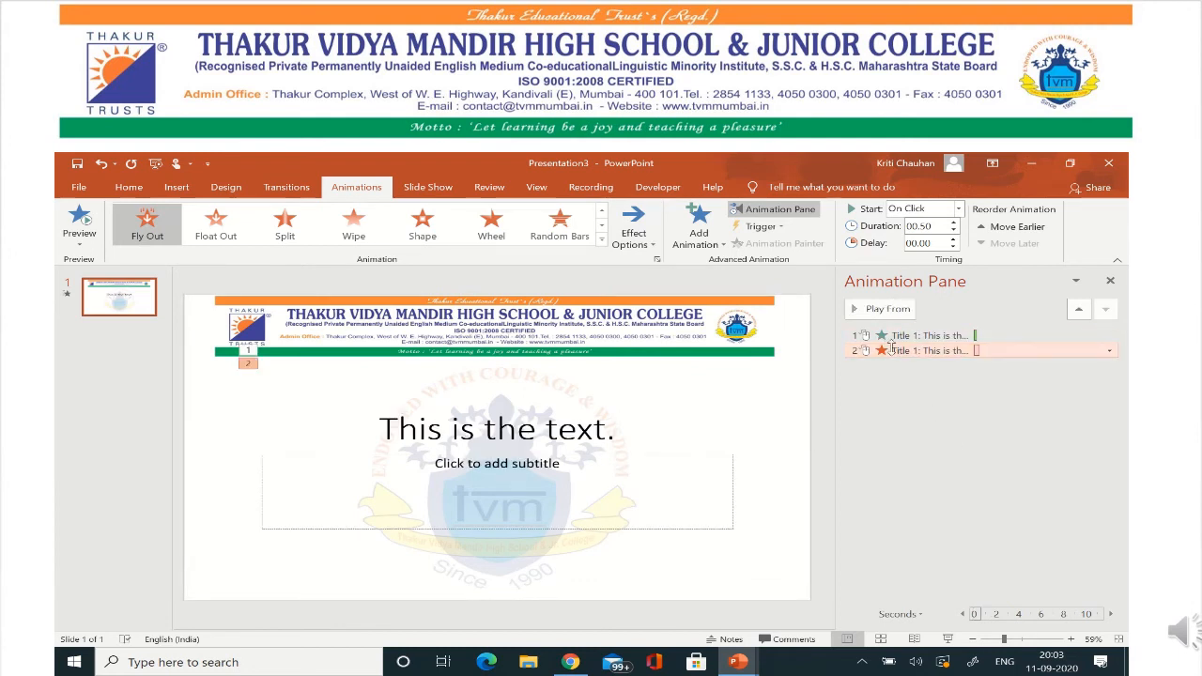
{"action": "left_click", "coordinate": [960, 210]}
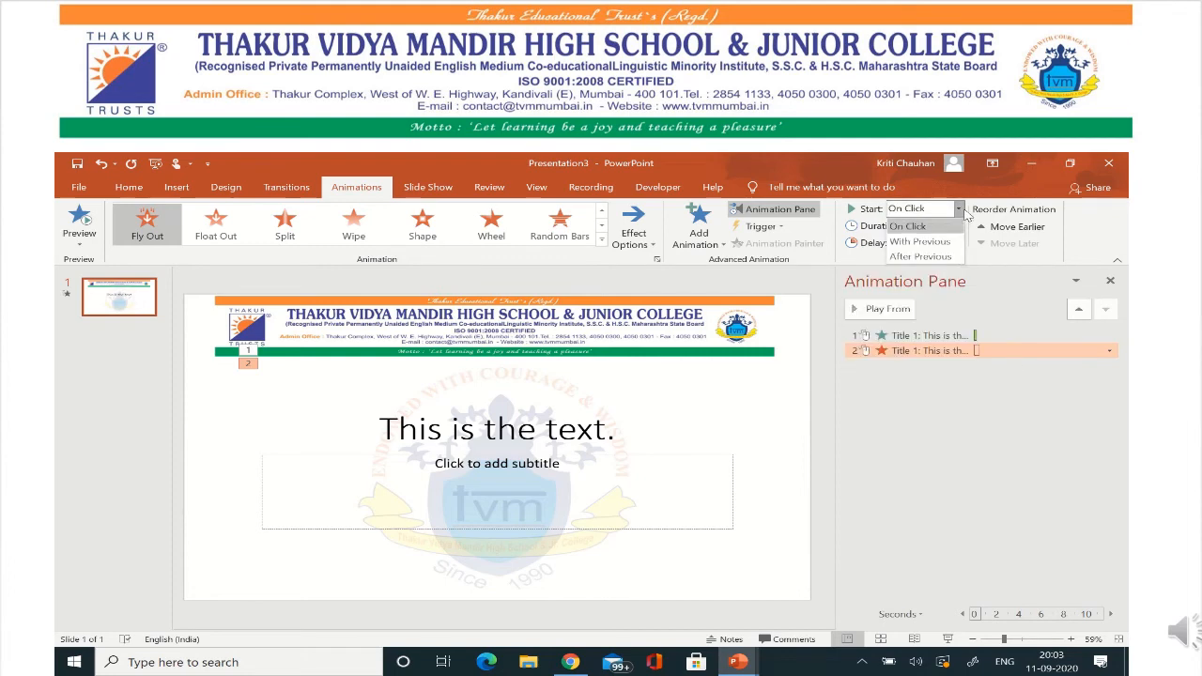
{"action": "left_click", "coordinate": [948, 260]}
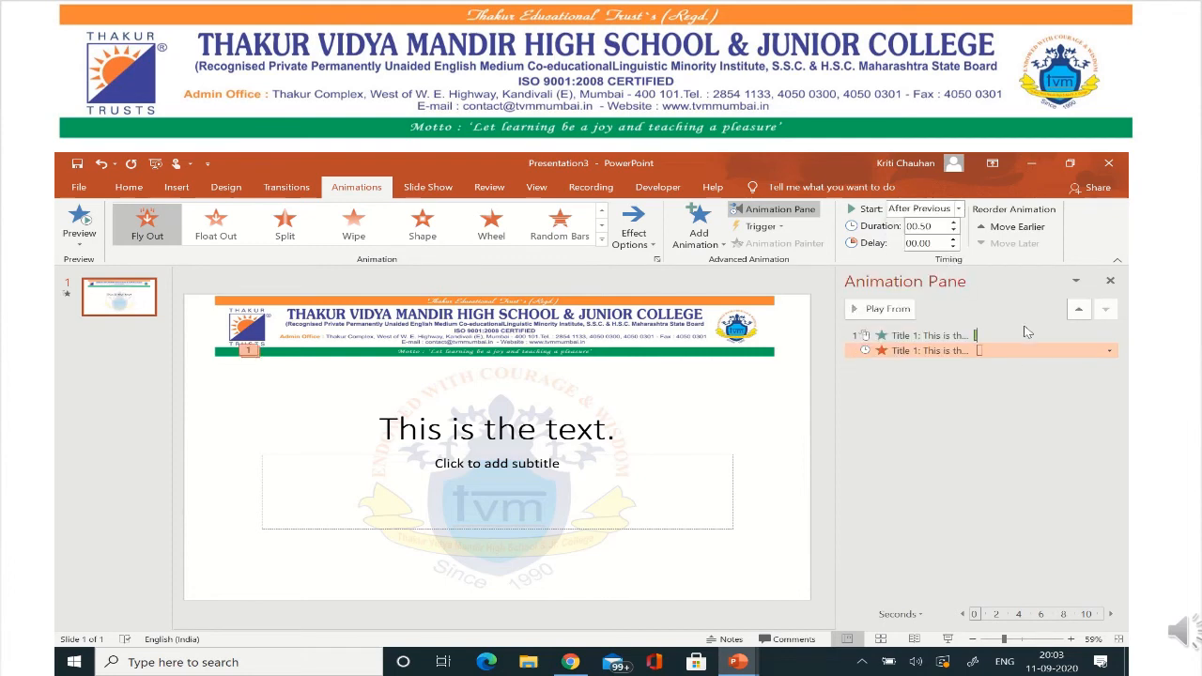
Set the duration of the title's Fly In animation to 0.50 seconds.
{"action": "left_click", "coordinate": [938, 335]}
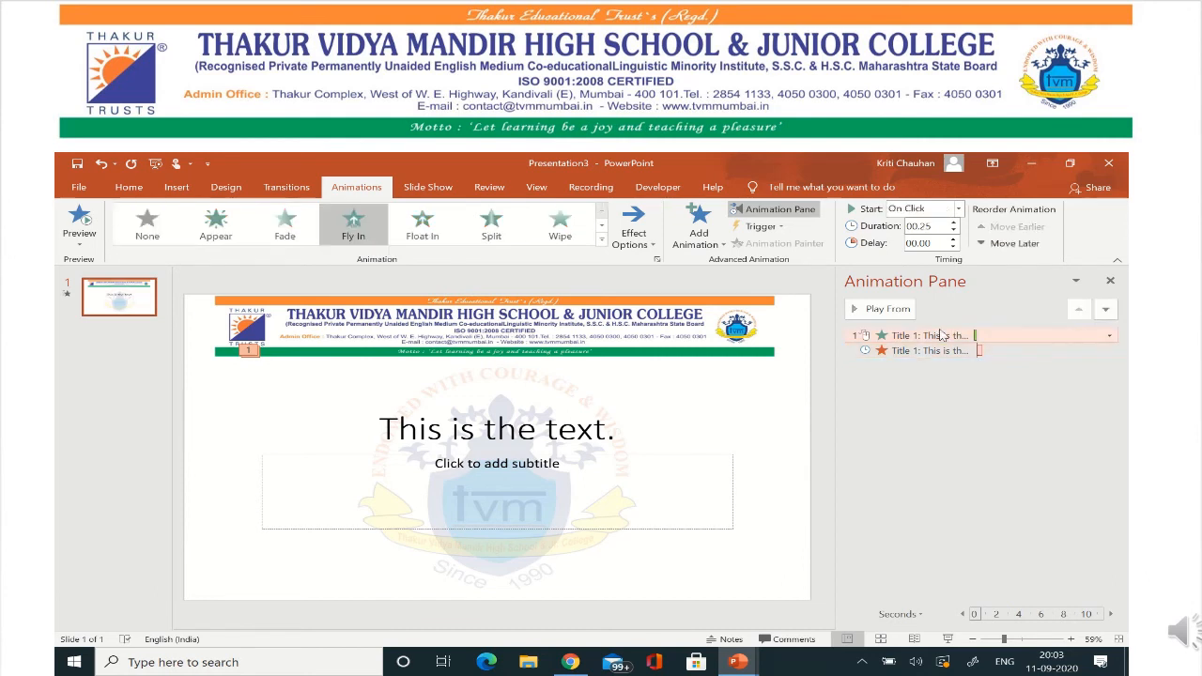
{"action": "left_click", "coordinate": [952, 222]}
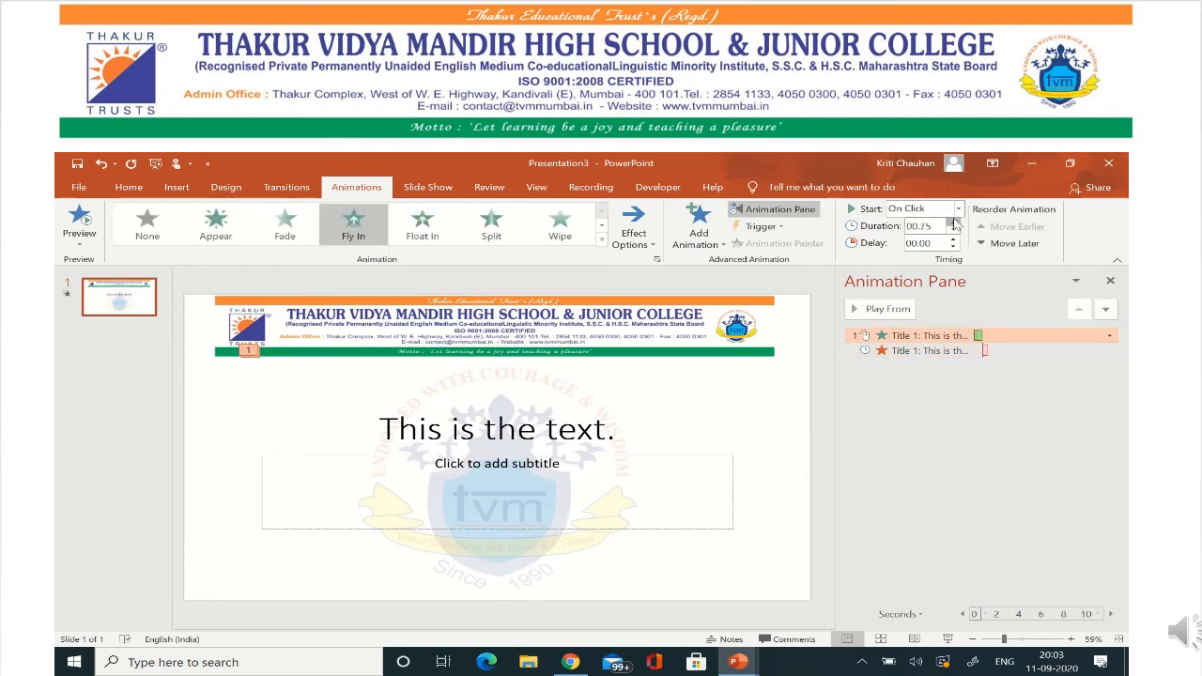
{"action": "left_click", "coordinate": [952, 231]}
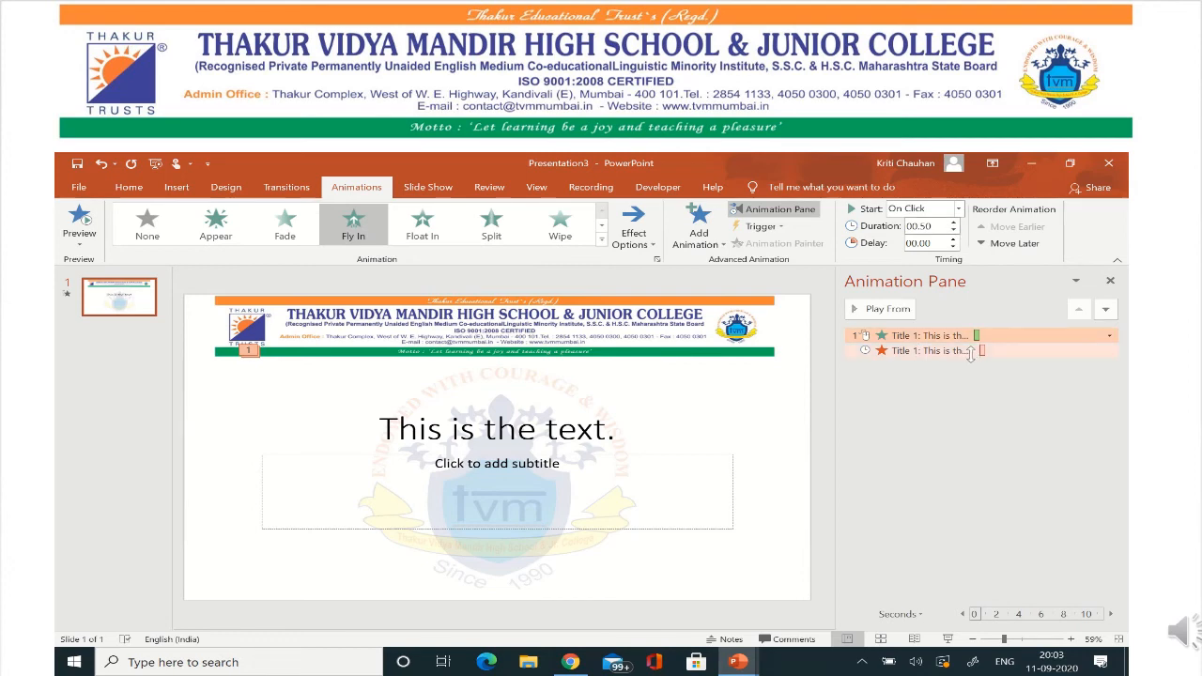
Set the delay of the title's Fly Out animation to 1.00 second.
{"action": "left_click", "coordinate": [926, 351]}
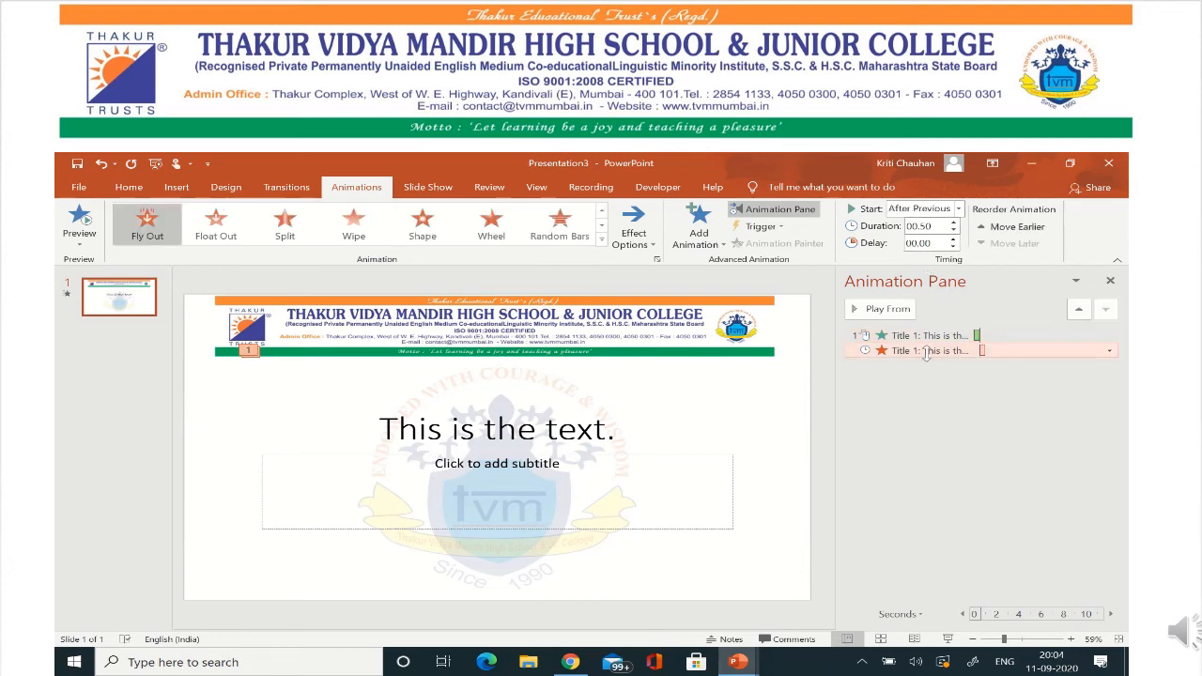
{"action": "left_click", "coordinate": [954, 240]}
{"action": "left_click", "coordinate": [954, 239]}
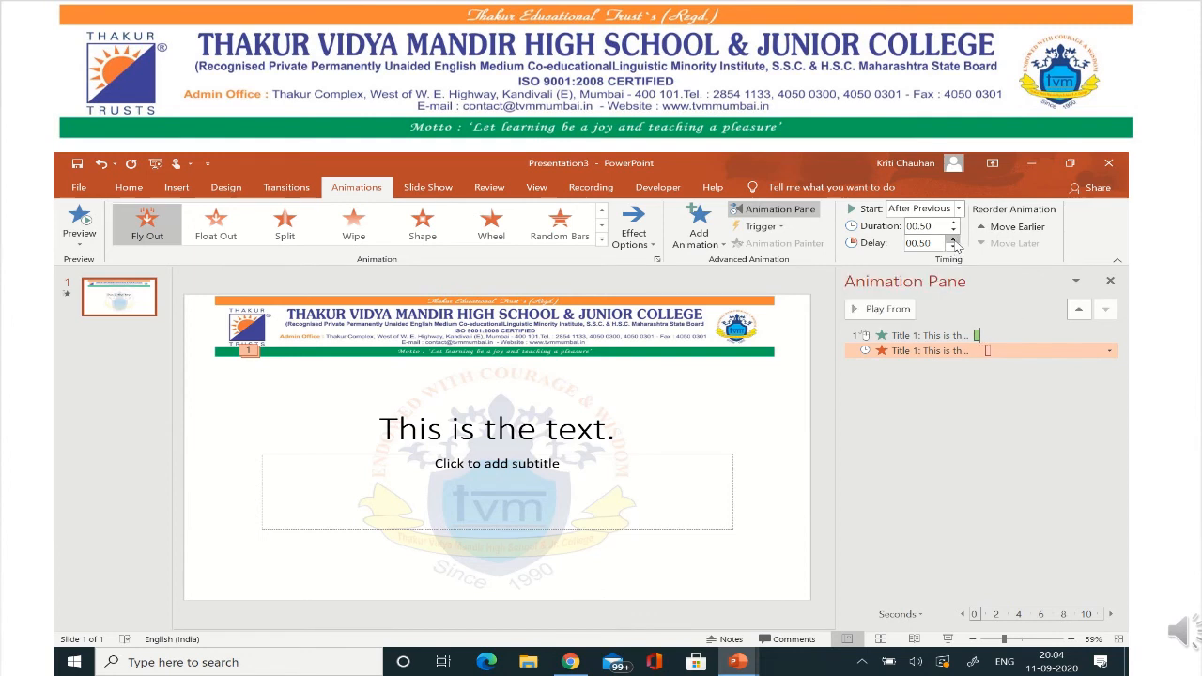
{"action": "left_click", "coordinate": [954, 240]}
{"action": "left_click", "coordinate": [954, 240]}
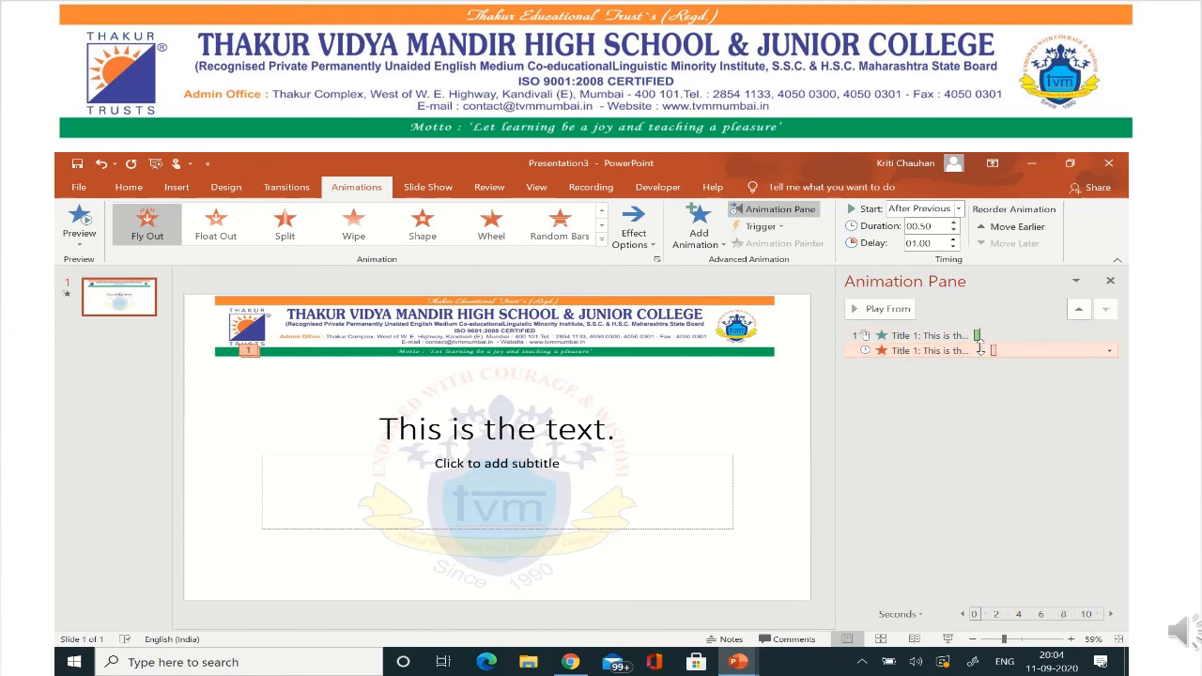
Reset the delay of the title's Fly Out animation to 0 seconds.
{"action": "left_click", "coordinate": [953, 246]}
{"action": "left_click", "coordinate": [953, 246]}
{"action": "left_click", "coordinate": [953, 246]}
{"action": "left_click", "coordinate": [953, 246]}
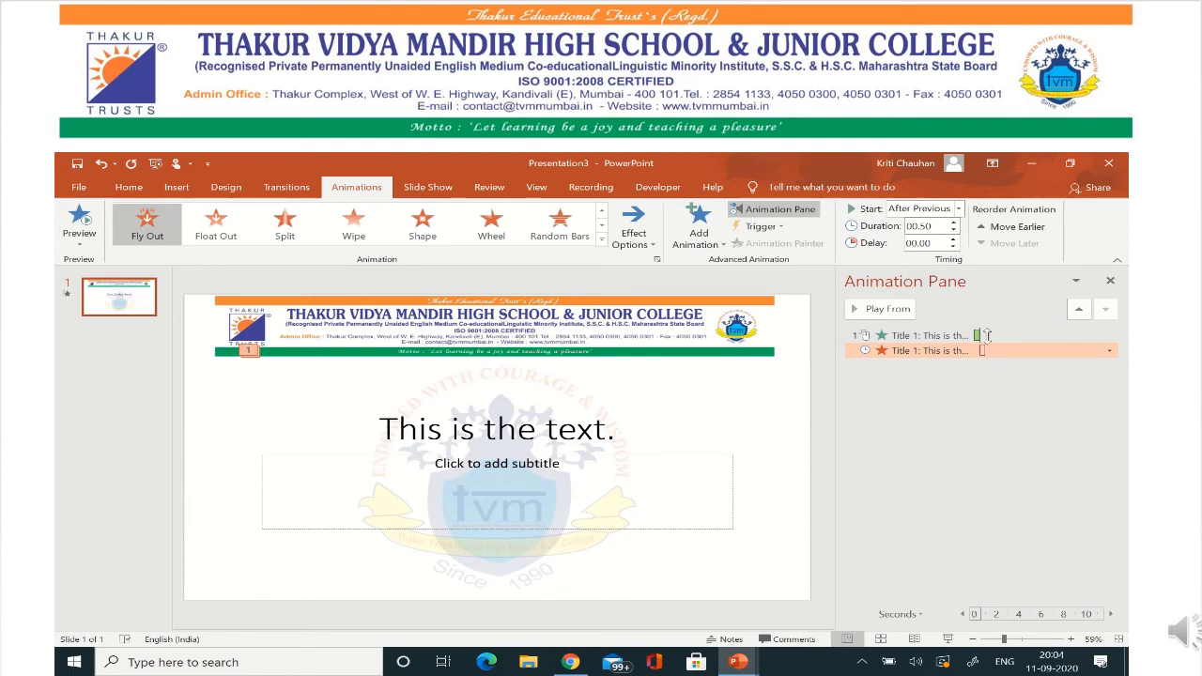
Play the current slide to check the Fly In animation followed by the Fly Out exit.
{"action": "left_click", "coordinate": [427, 187]}
{"action": "left_click", "coordinate": [139, 228]}
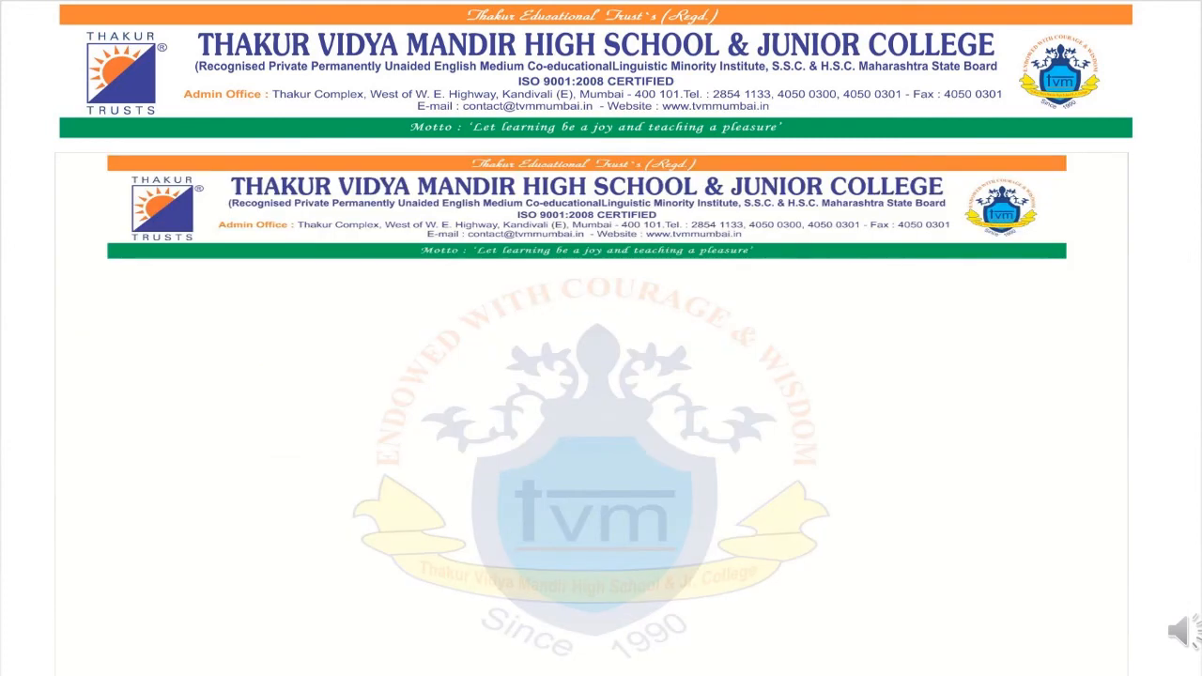